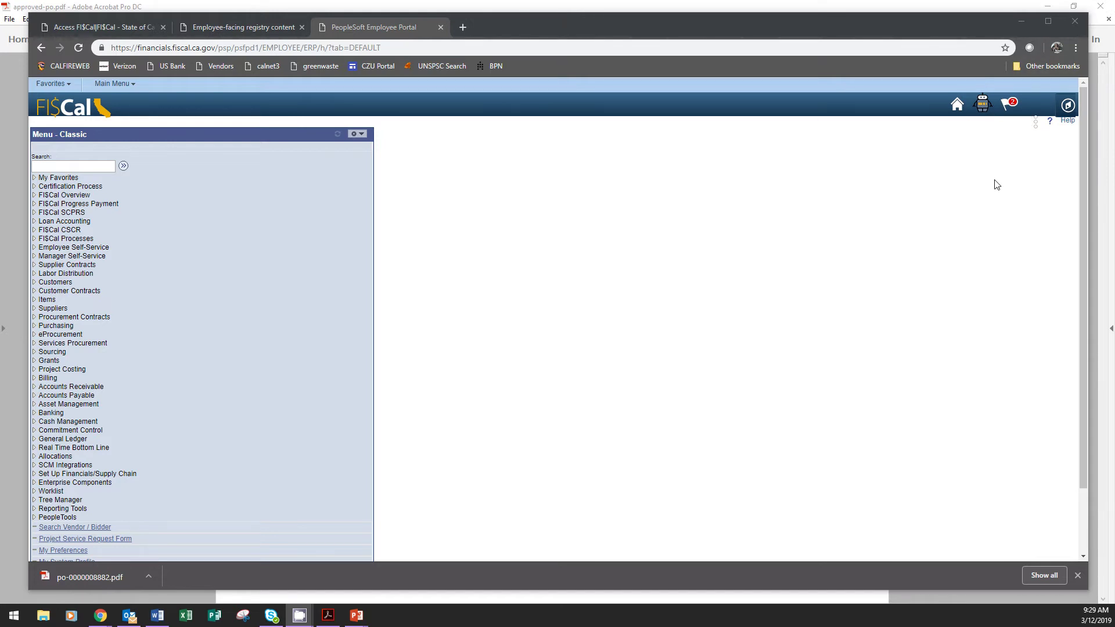
# Step: Open the topmost approved purchase order from the notification alerts and bring it up for editing
pyautogui.click(1005, 107)
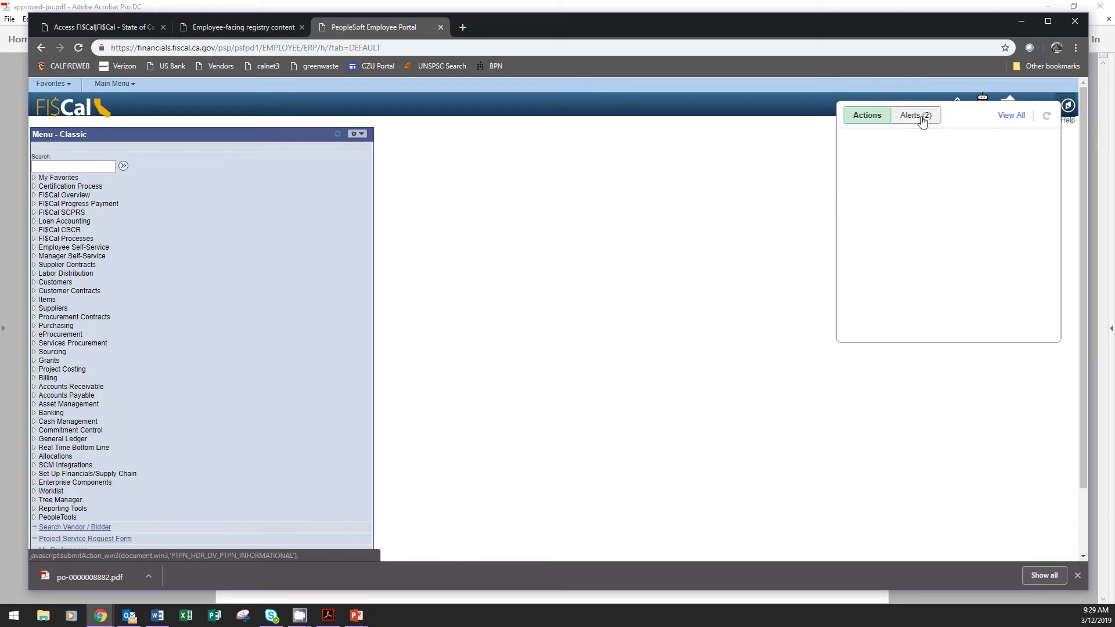
pyautogui.click(923, 118)
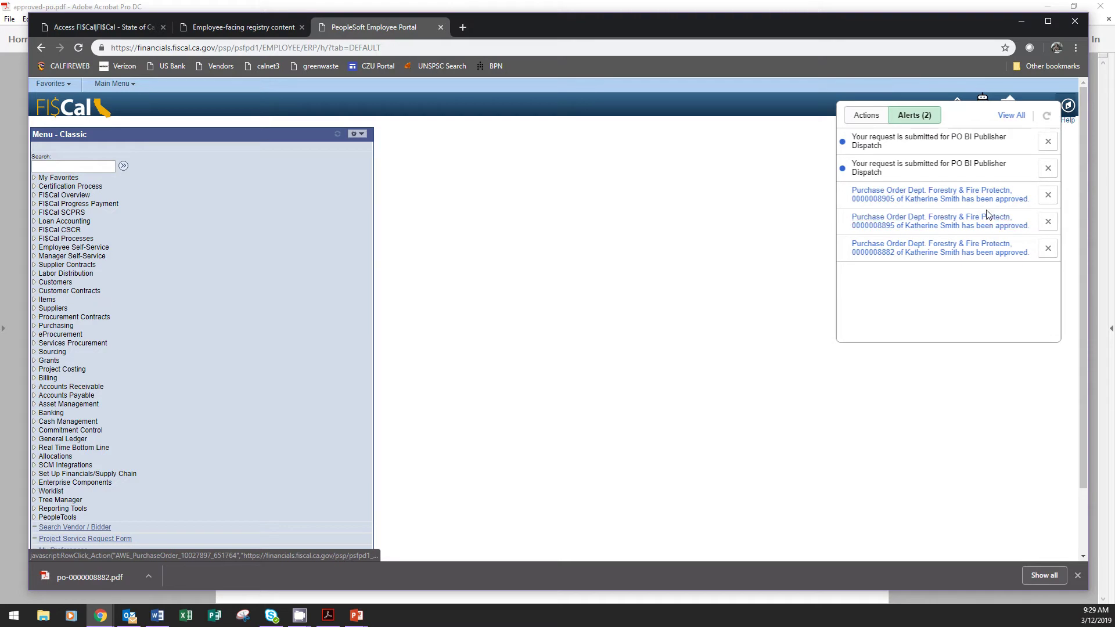
pyautogui.hotkey('alt', 'Tab')
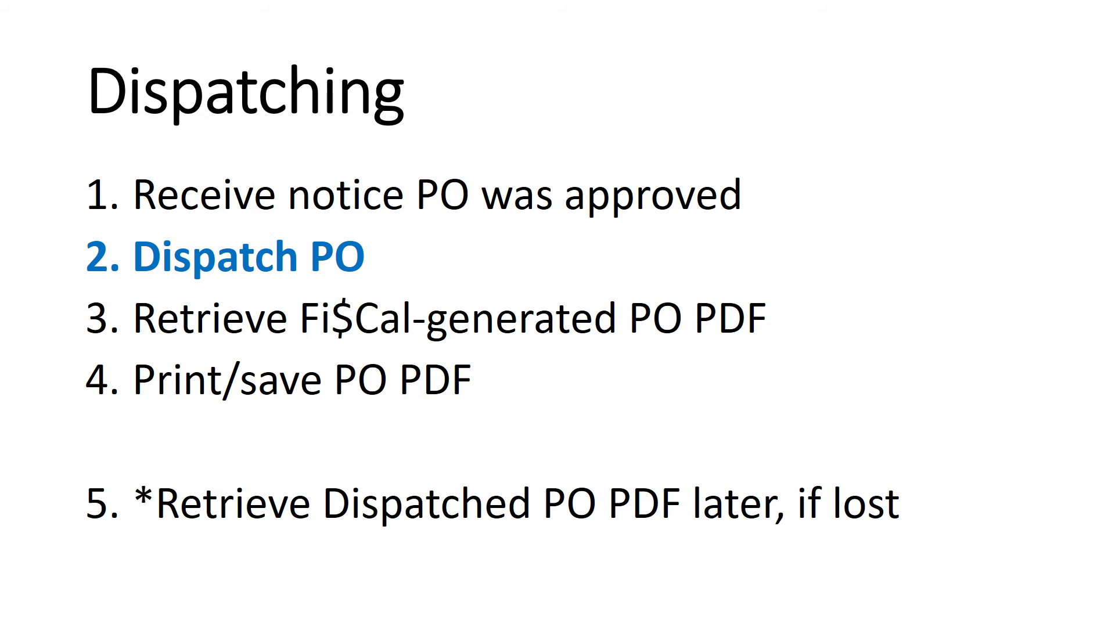
pyautogui.hotkey('alt', 'Tab')
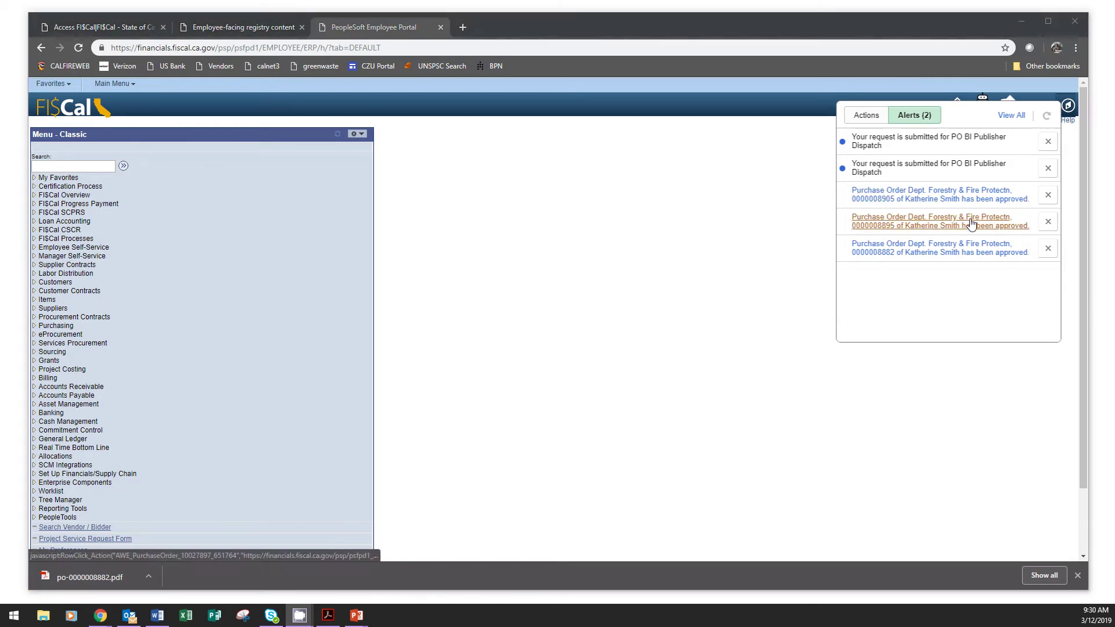
pyautogui.click(928, 196)
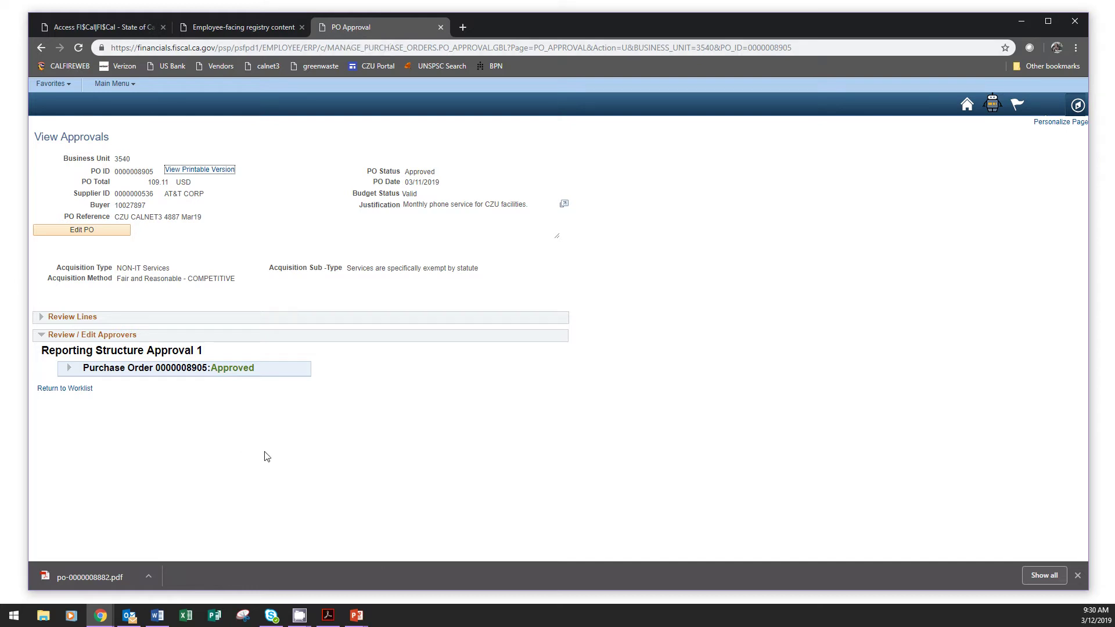
pyautogui.click(84, 232)
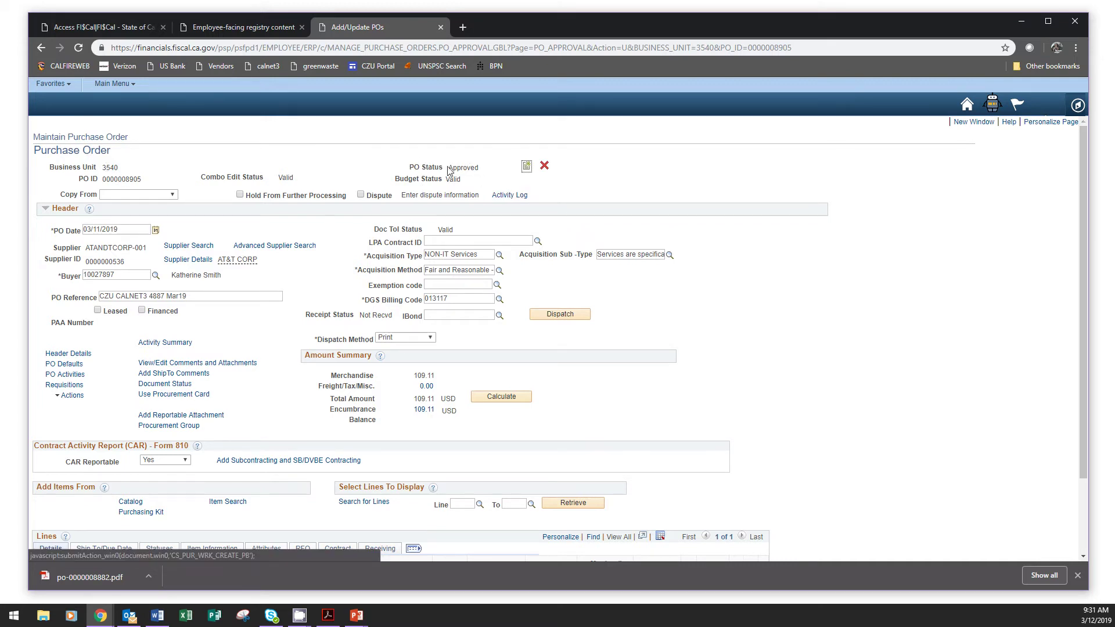
# Step: Check the purchase order's PO Status and choose Print as its dispatch method
pyautogui.doubleClick(467, 167)
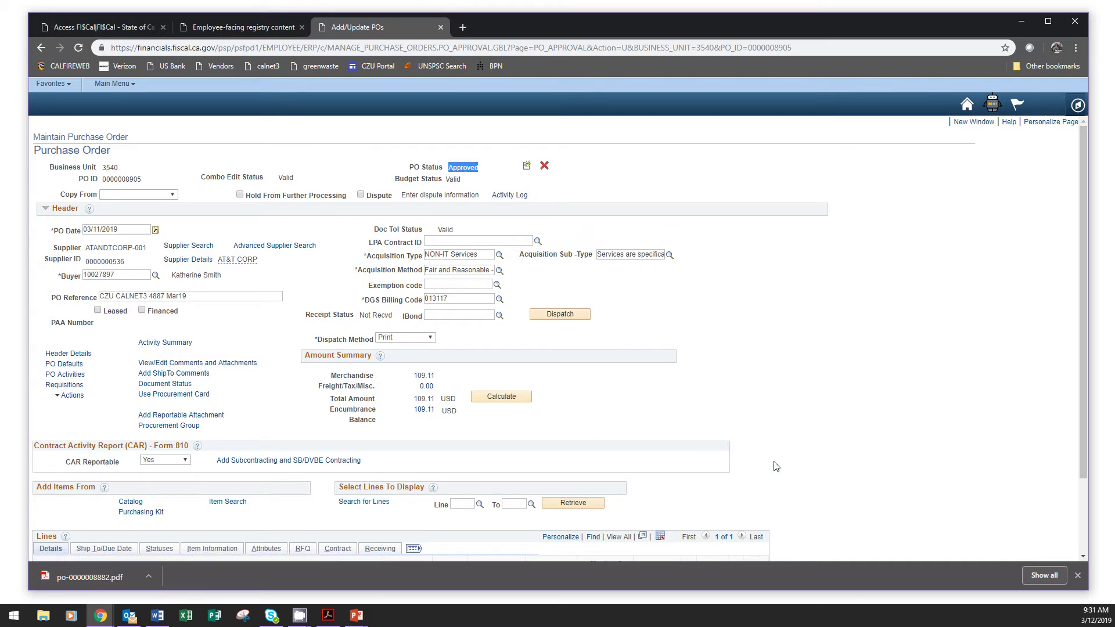
pyautogui.click(850, 343)
pyautogui.click(430, 339)
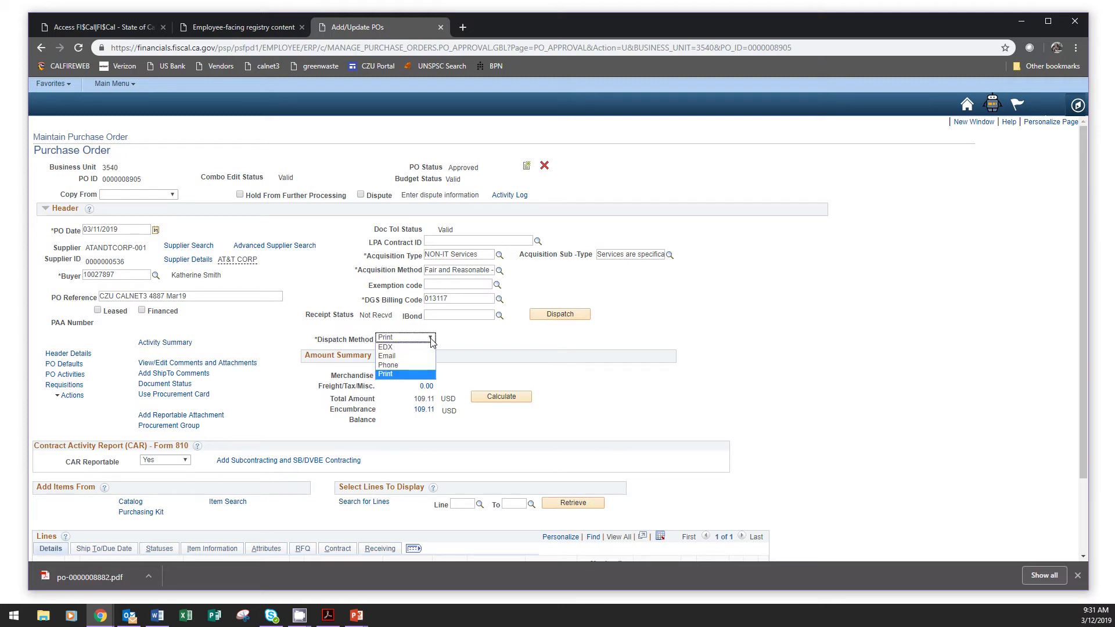
pyautogui.click(400, 374)
pyautogui.click(762, 331)
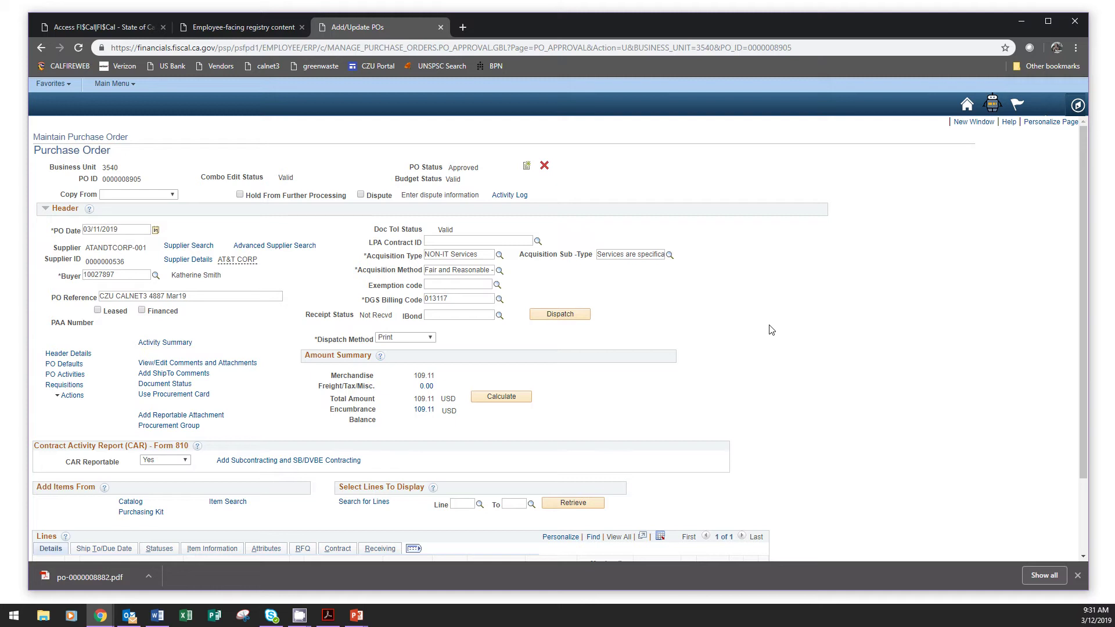
# Step: Dispatch the purchase order with the offered dispatch options, decline waiting for completion, and note the process instance number before acknowledging the message
pyautogui.click(568, 315)
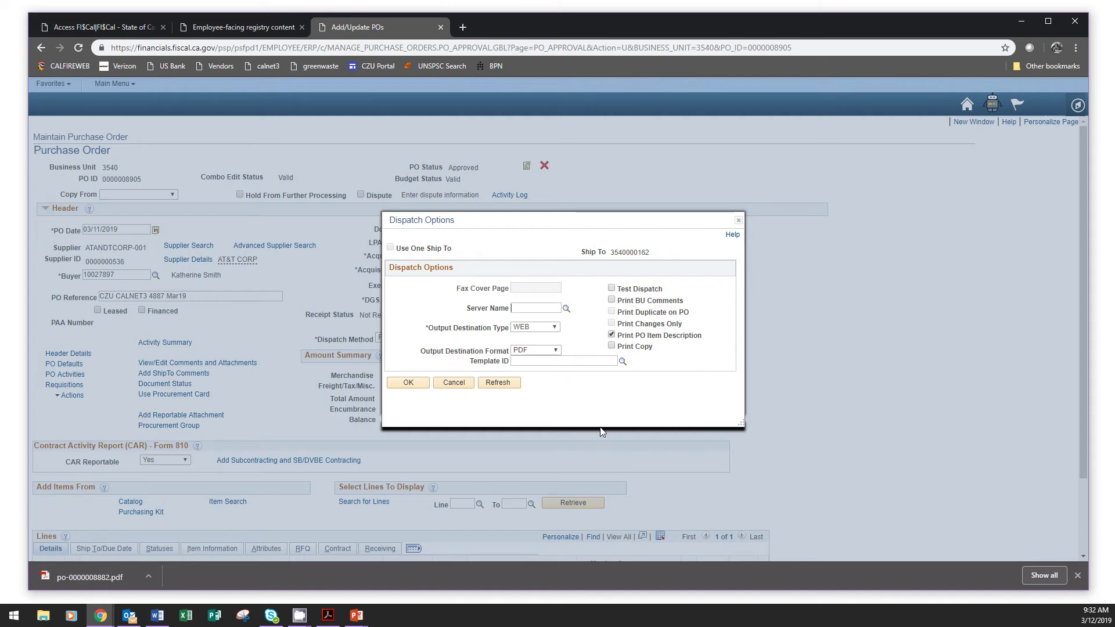
pyautogui.click(408, 382)
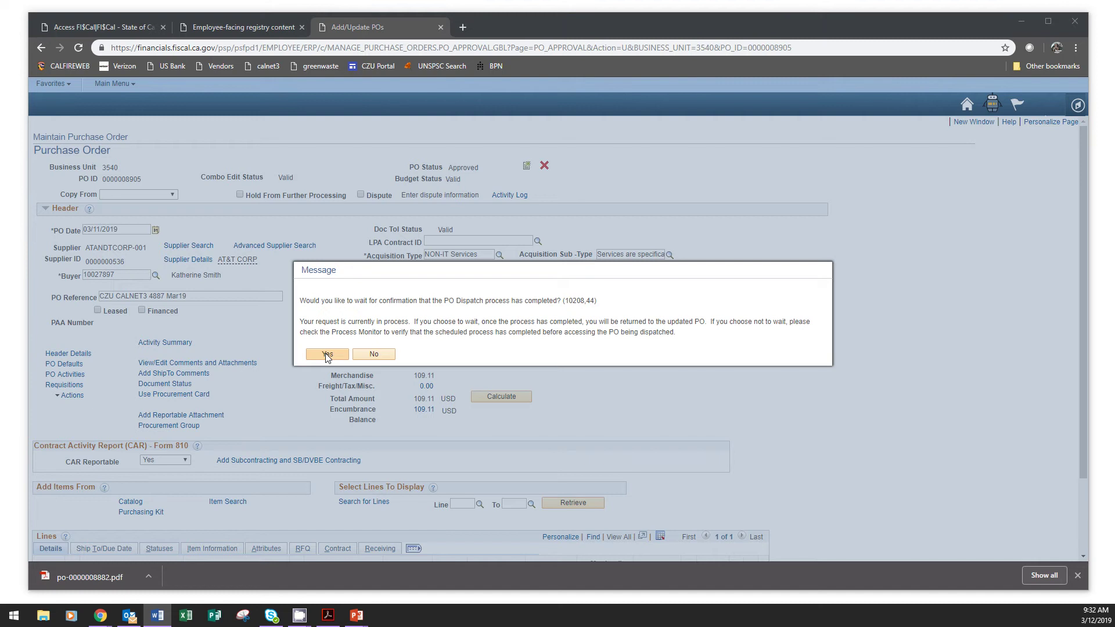
pyautogui.click(375, 354)
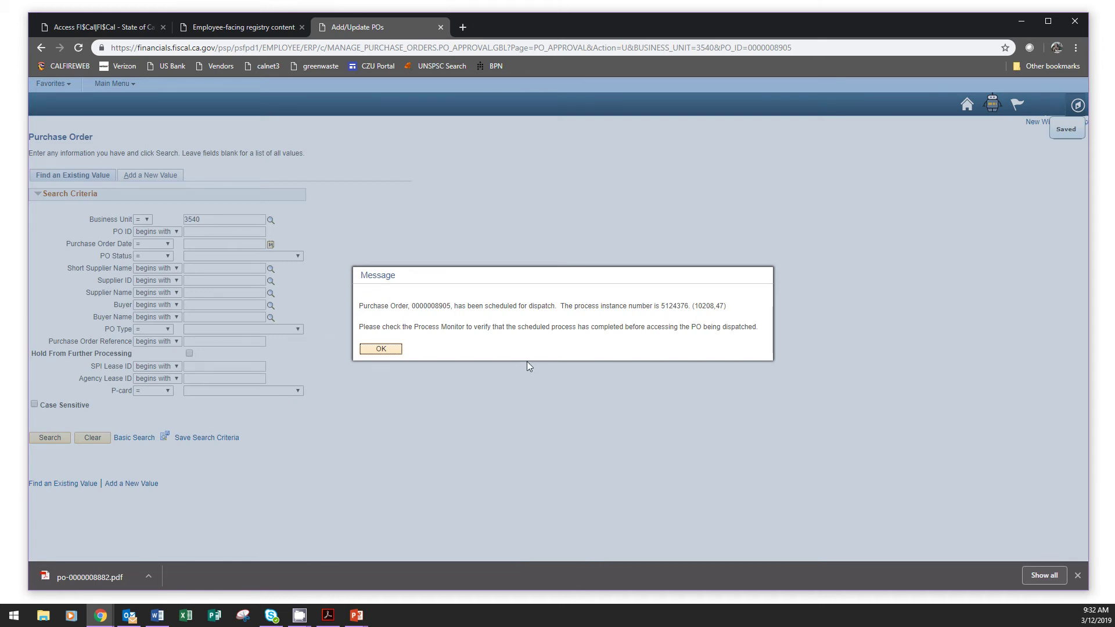
pyautogui.doubleClick(677, 306)
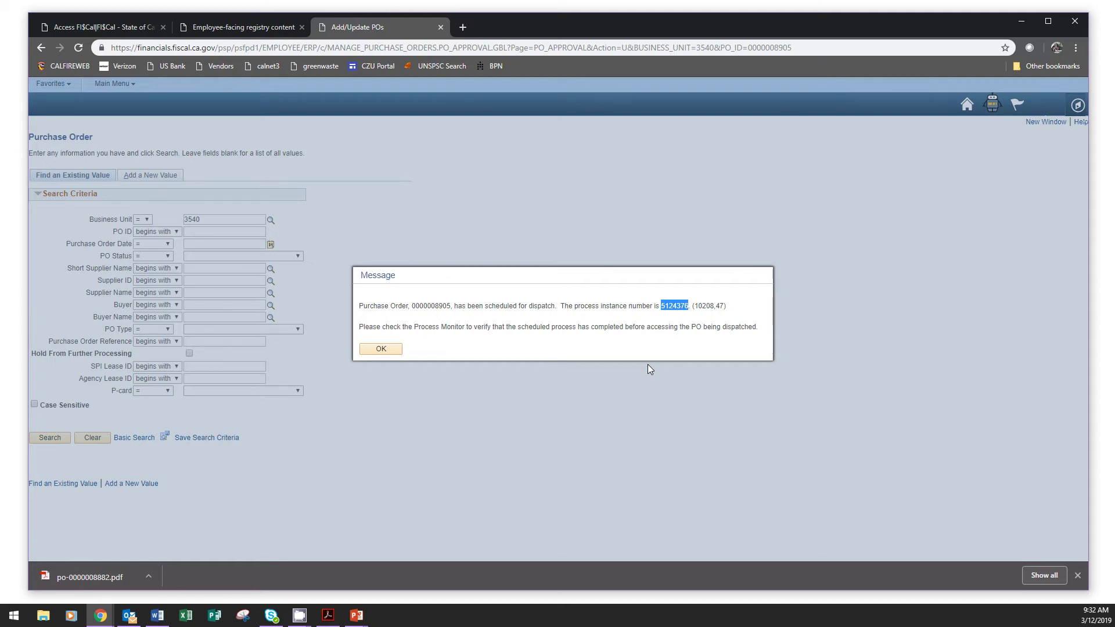
pyautogui.click(378, 350)
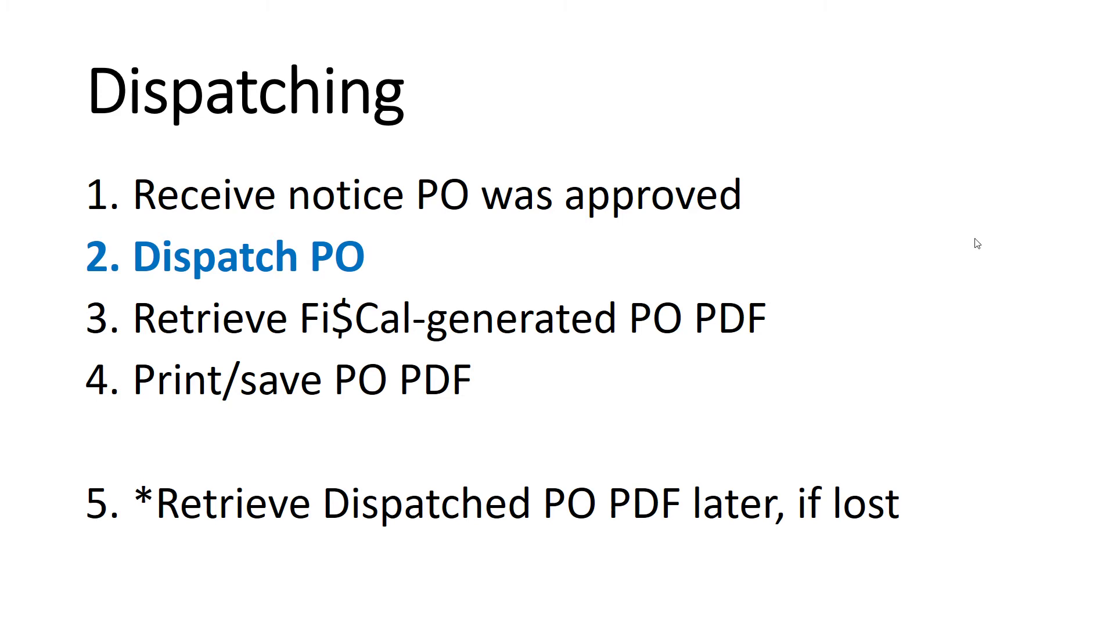
pyautogui.click(992, 187)
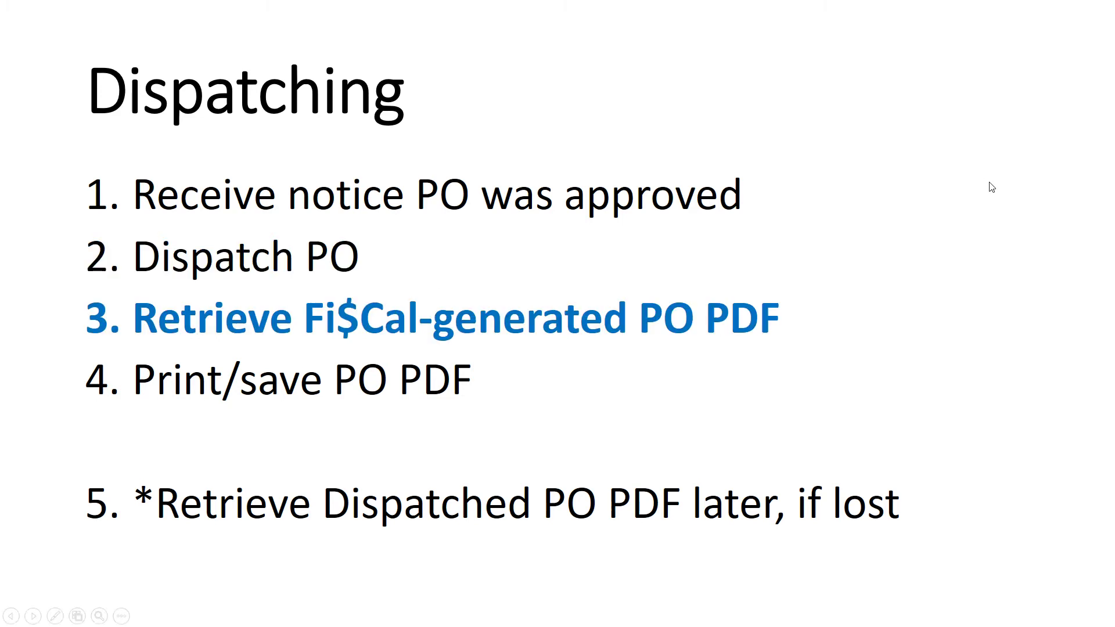
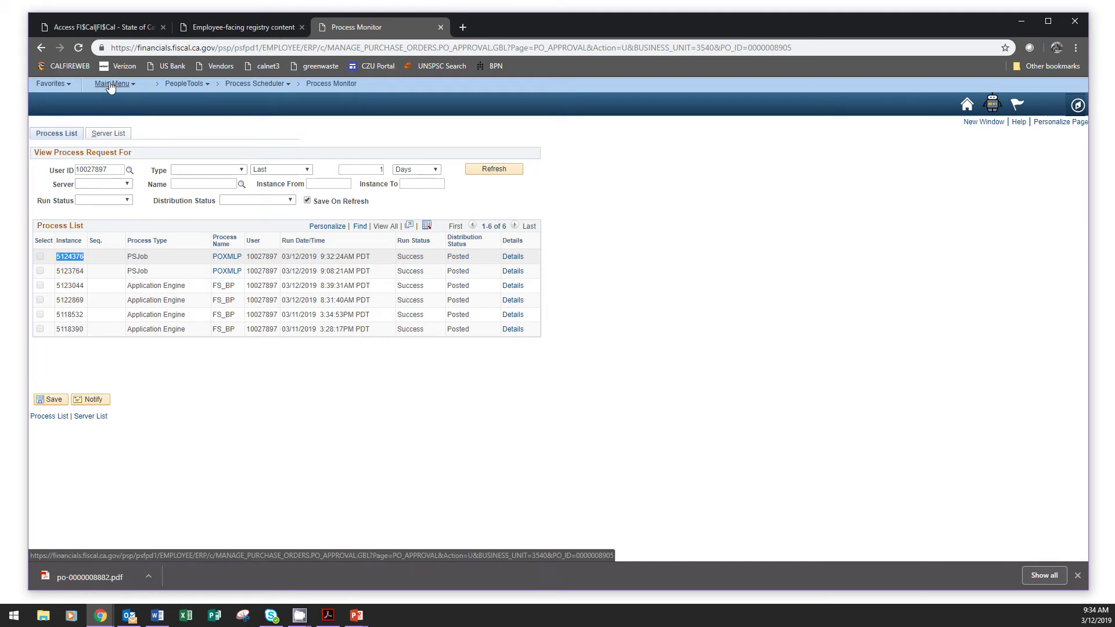
# Step: Open the Report Manager from Reporting Tools and show its Administration report list
pyautogui.click(110, 85)
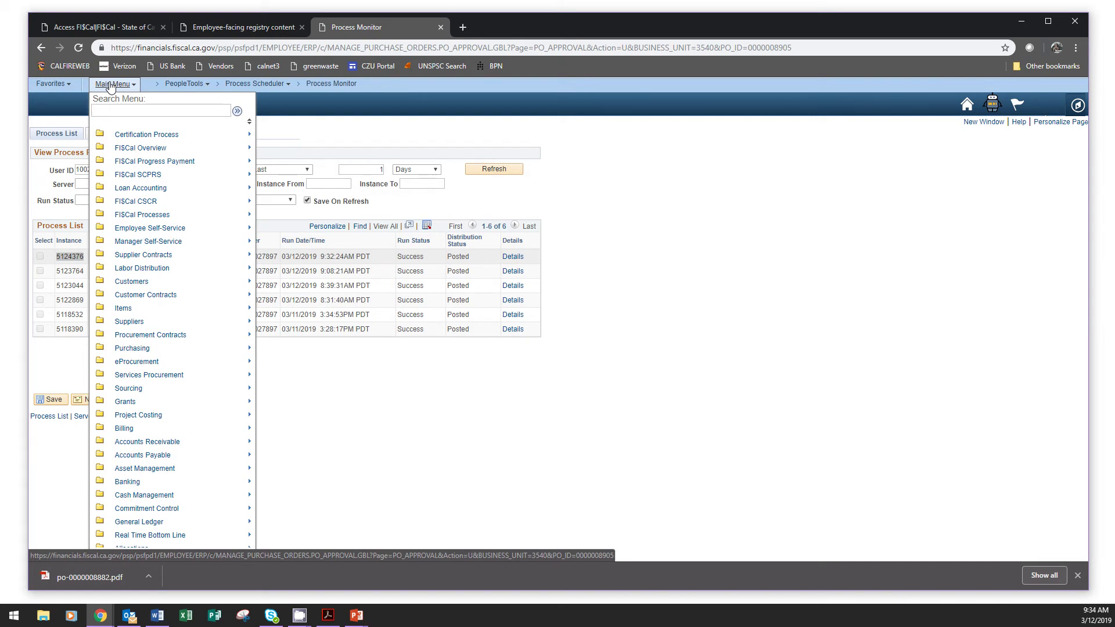
pyautogui.scroll(-3, 192, 440)
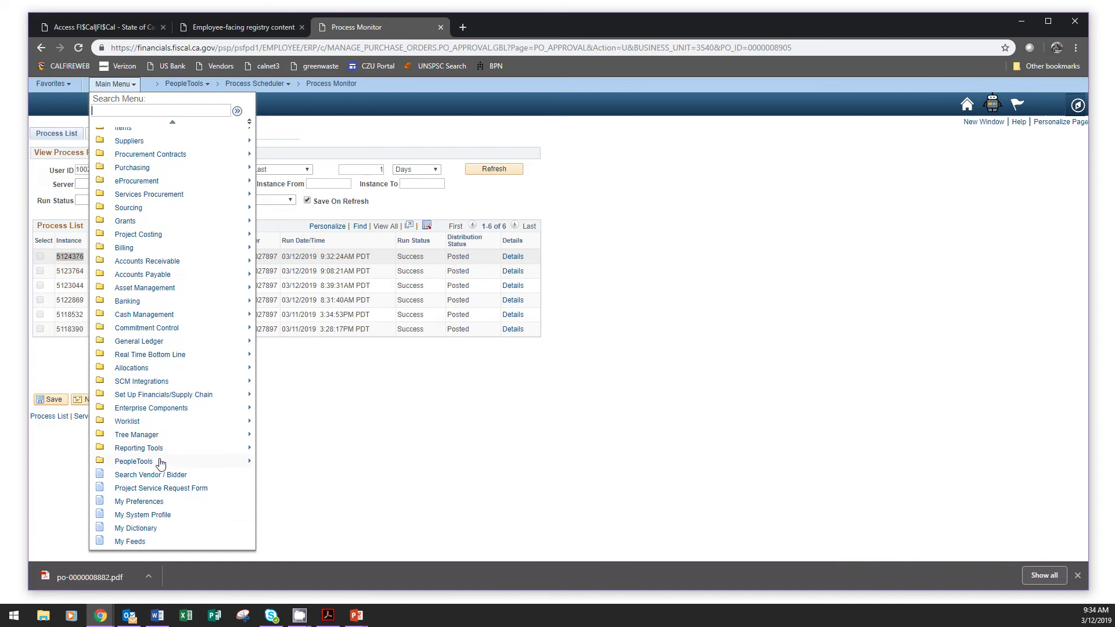
pyautogui.moveTo(156, 454)
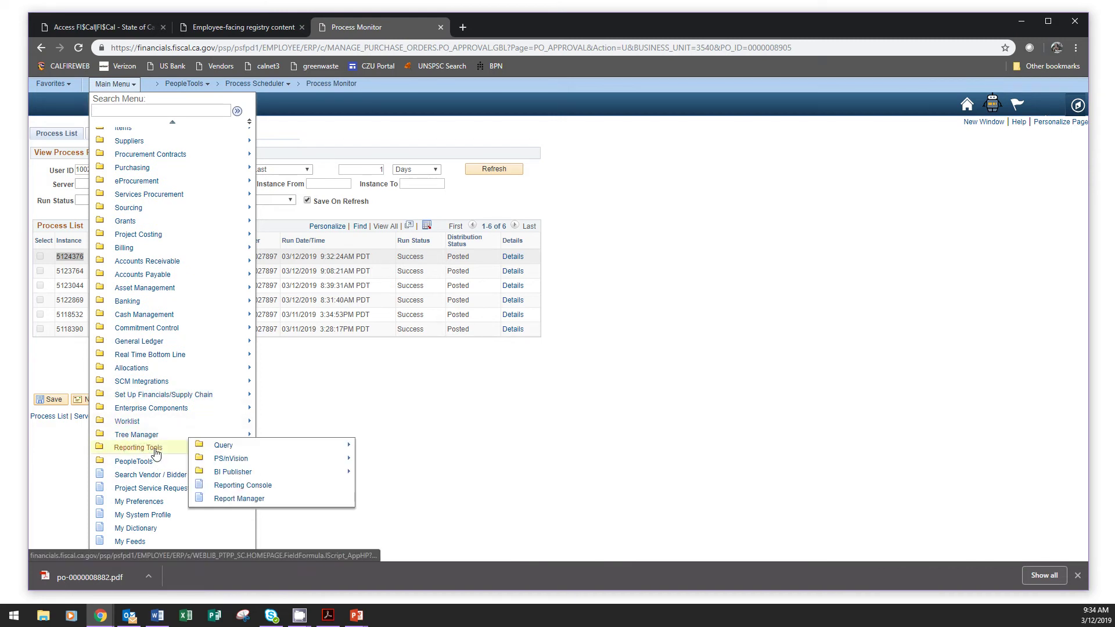
pyautogui.click(279, 500)
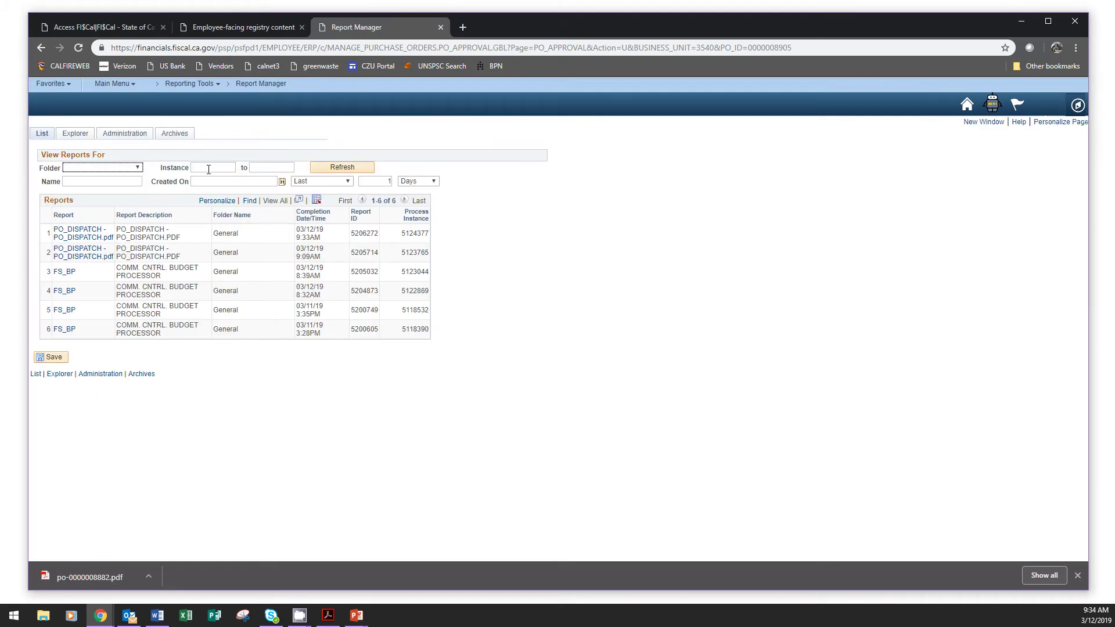
pyautogui.click(133, 136)
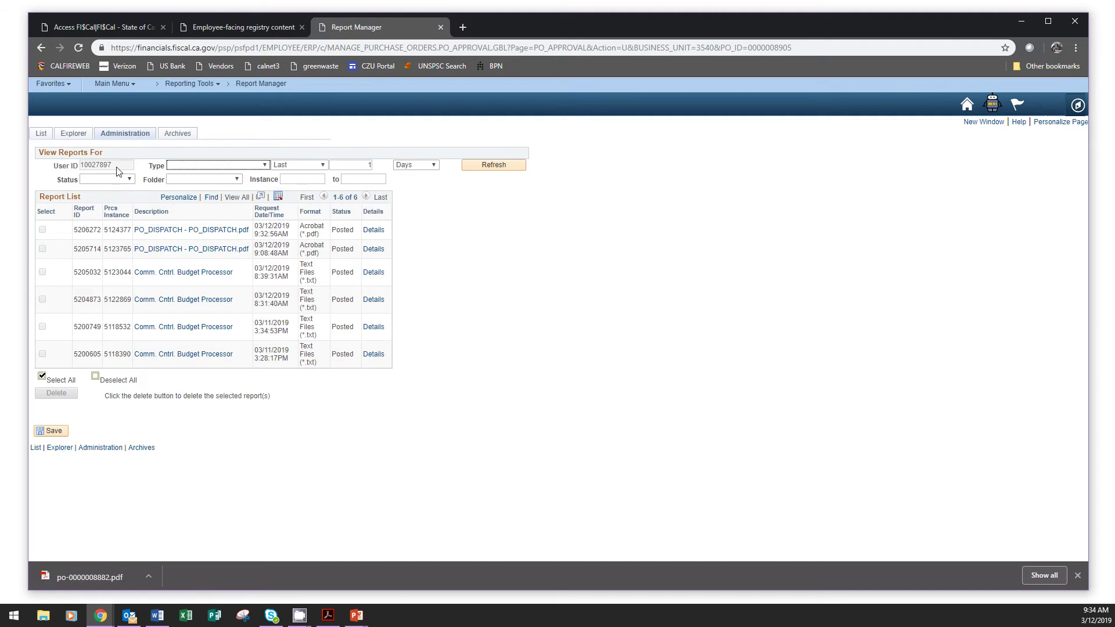
# Step: Refresh the report list, open the newest PO_DISPATCH PDF and review it down to the authorizing signature
pyautogui.doubleClick(120, 232)
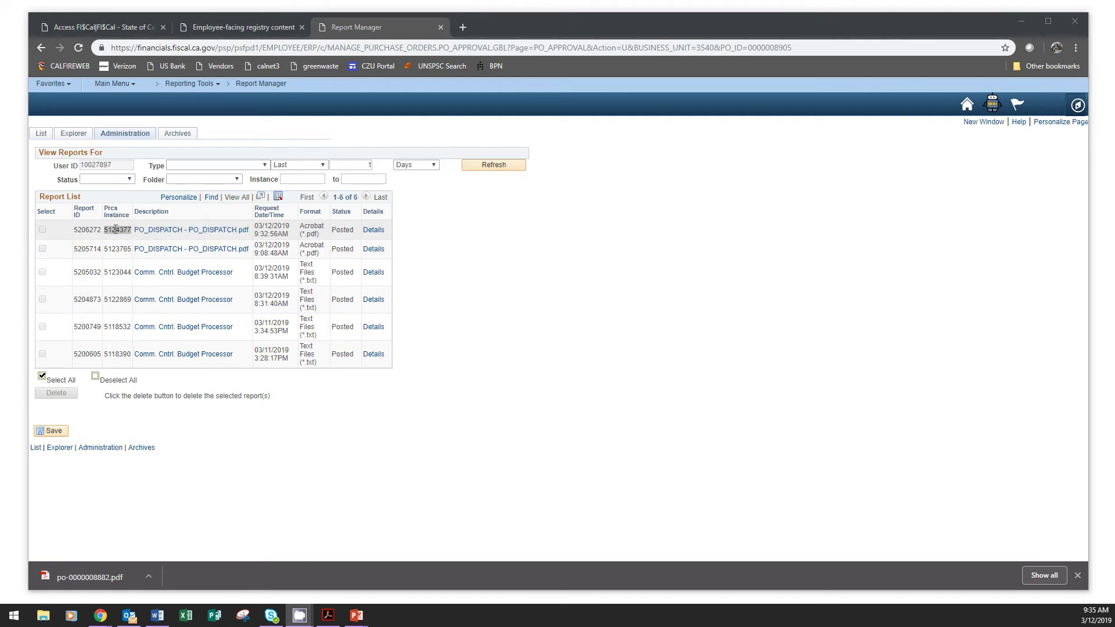
pyautogui.click(610, 251)
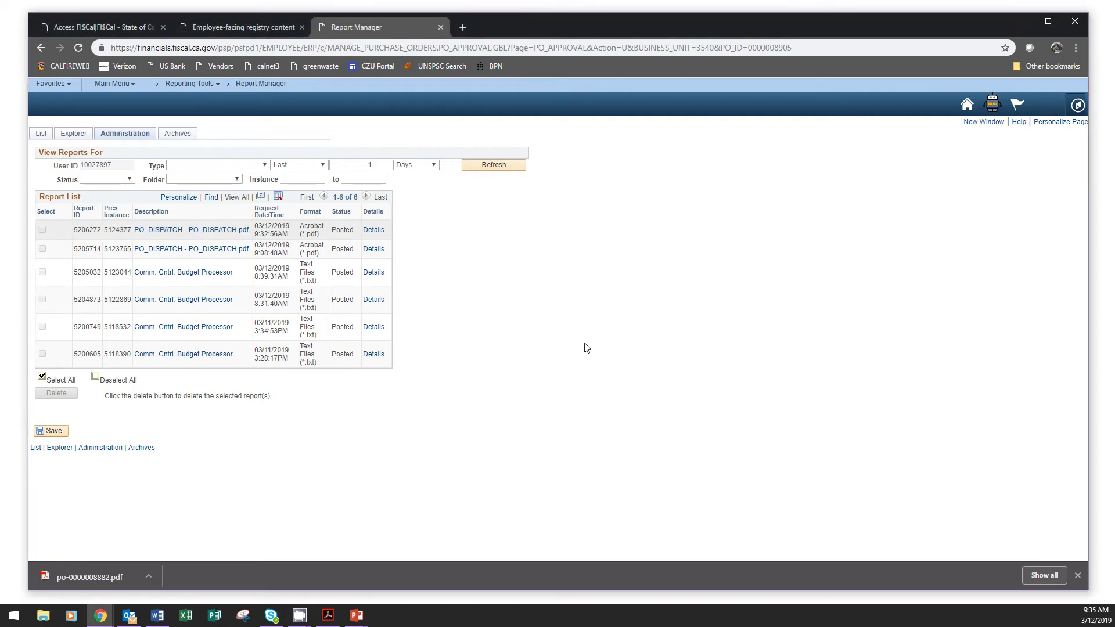
pyautogui.click(510, 167)
pyautogui.click(207, 231)
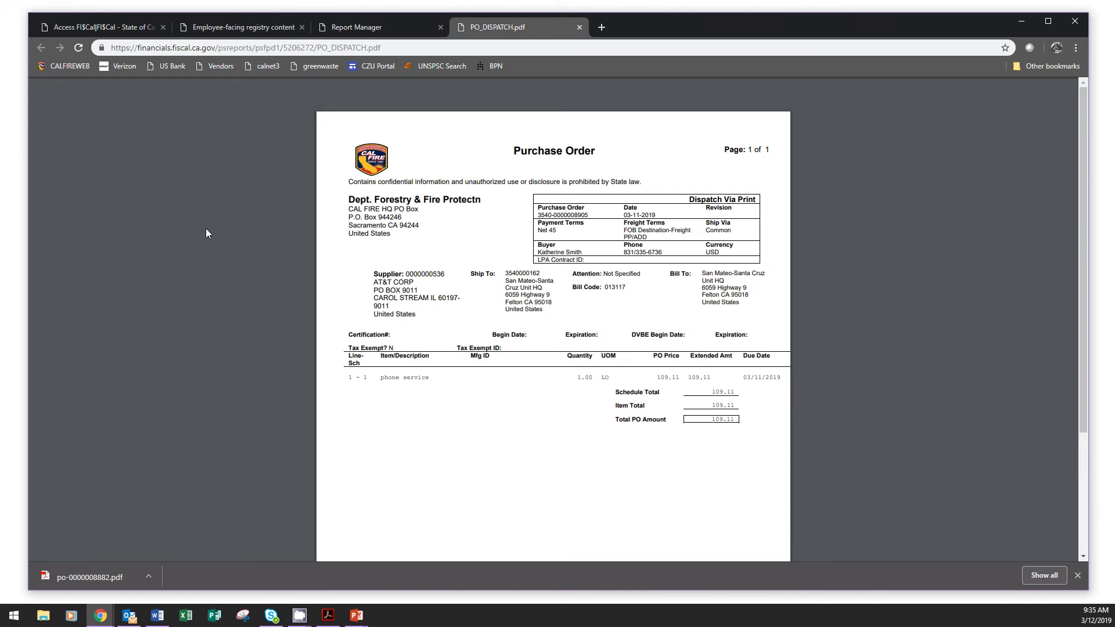
pyautogui.scroll(-3, 583, 304)
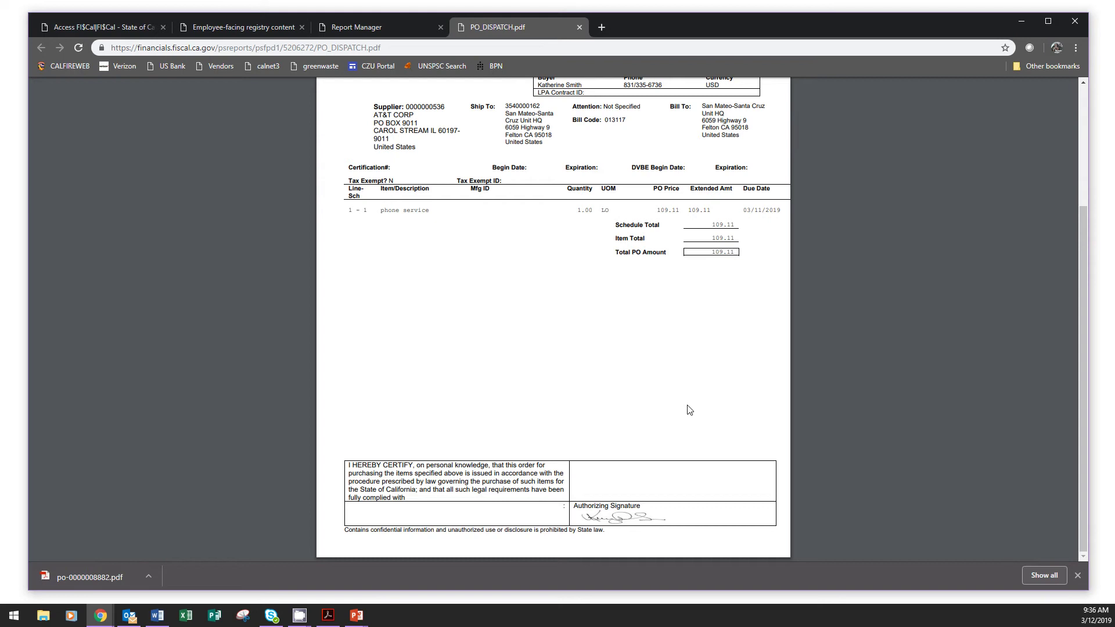
pyautogui.scroll(5, 690, 410)
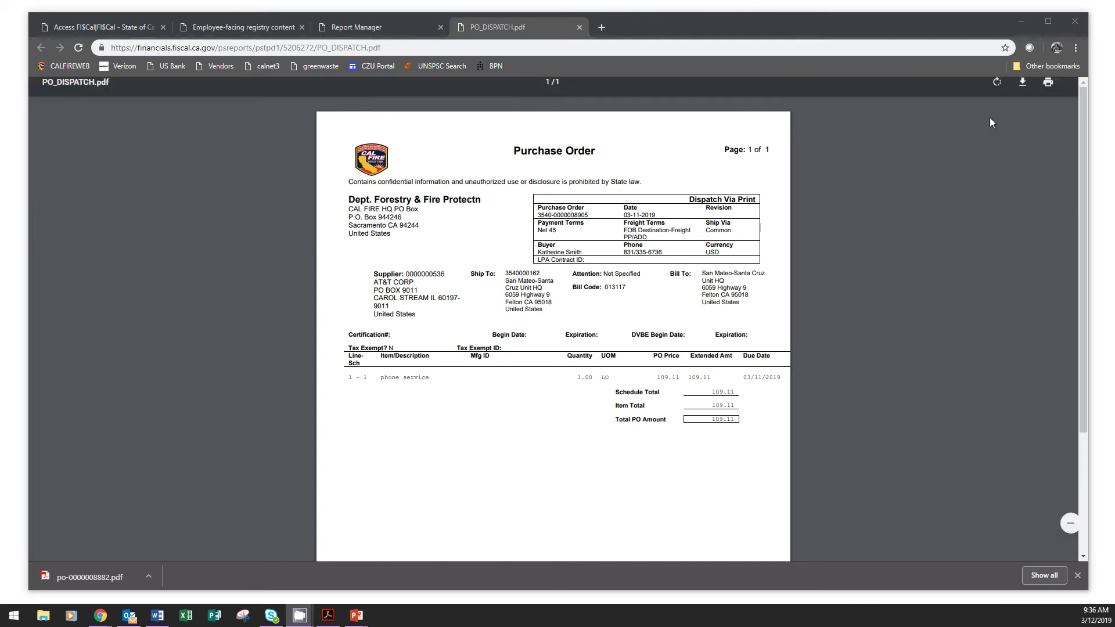
# Step: Start downloading the purchase order PDF and browse to the order's own folder under My-POs > CALNET3 > -4887
pyautogui.click(1022, 92)
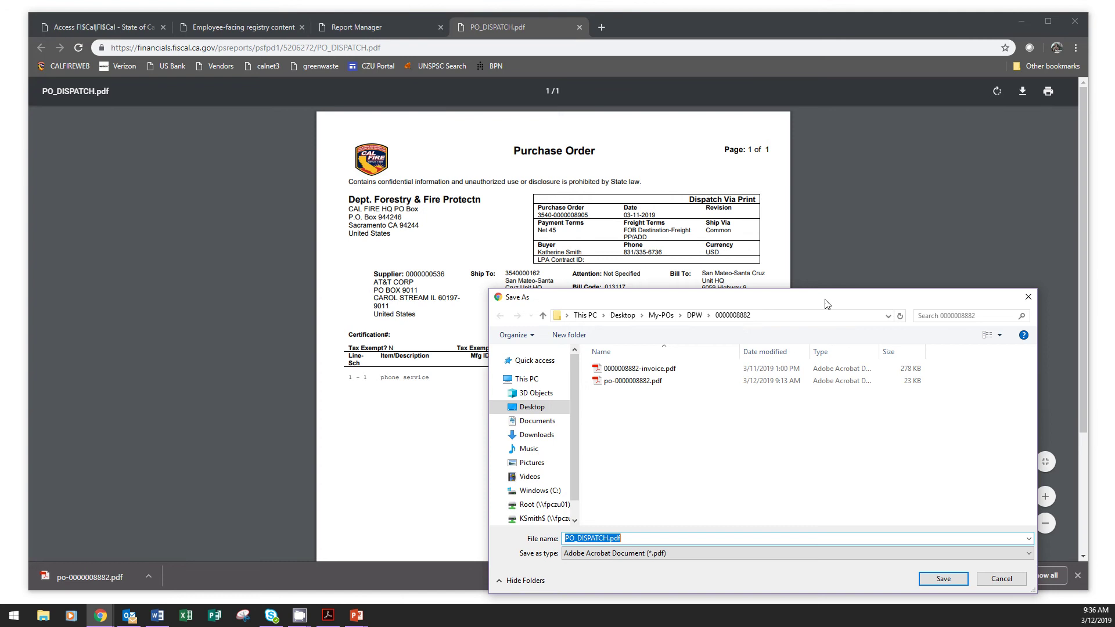
pyautogui.moveTo(825, 299); pyautogui.dragTo(871, 301)
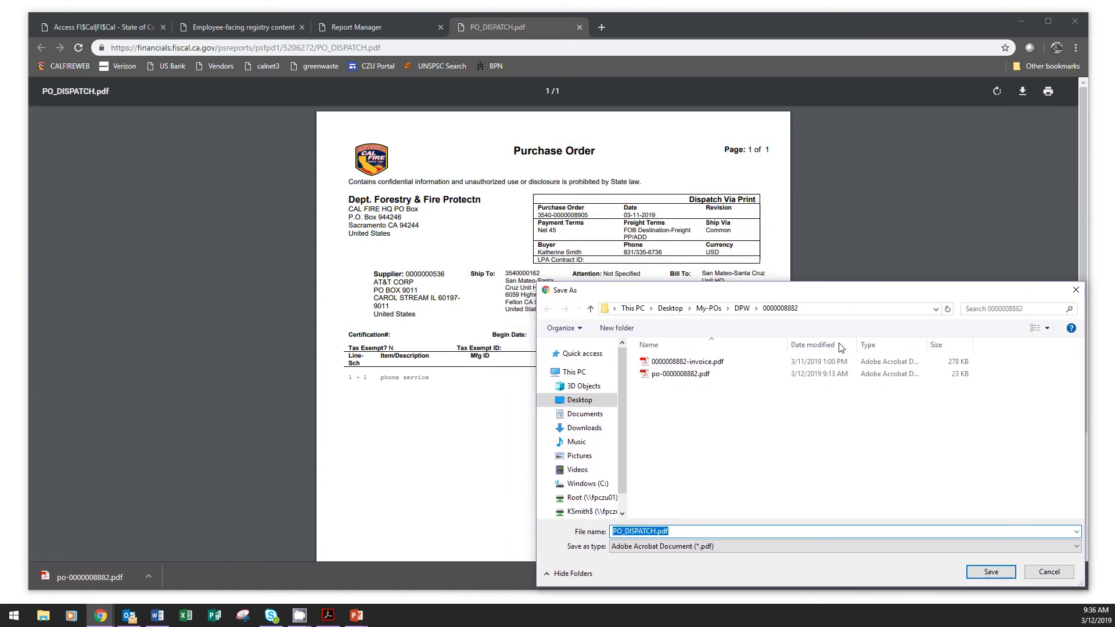
pyautogui.click(714, 310)
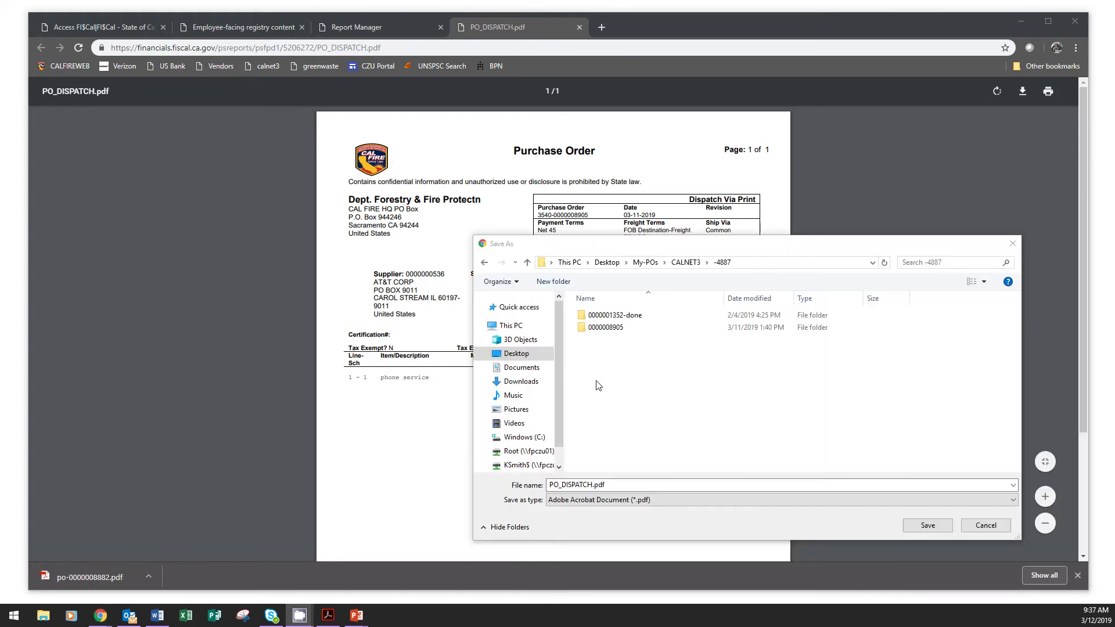
pyautogui.click(610, 329)
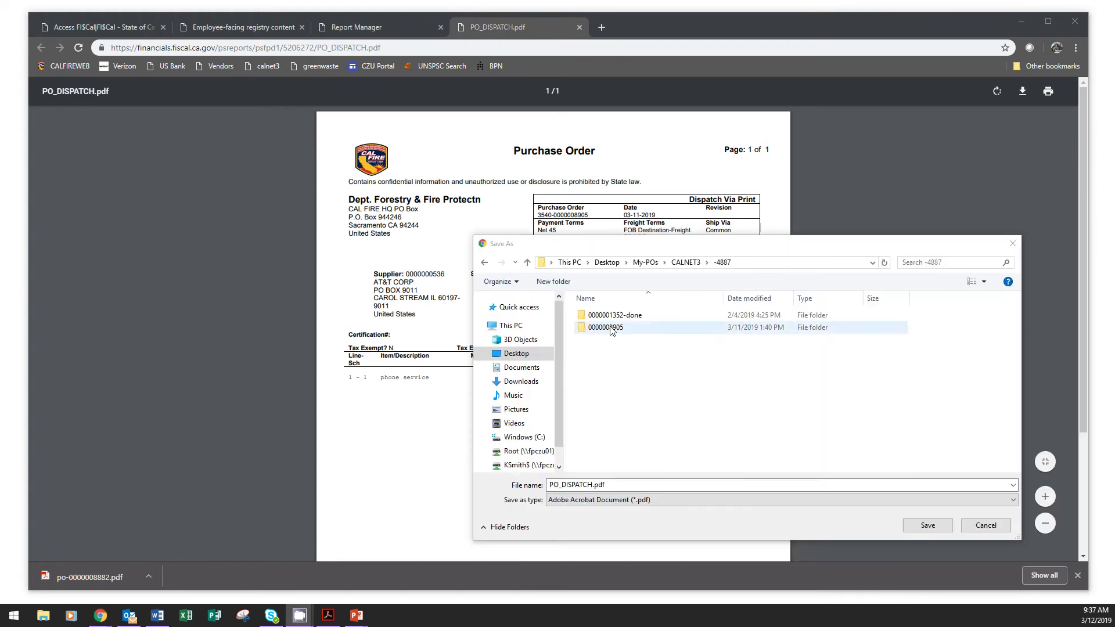
pyautogui.doubleClick(610, 328)
# Step: Name the PDF "po-" followed by the full purchase order number, keeping the .pdf extension, and save it
pyautogui.click(610, 484)
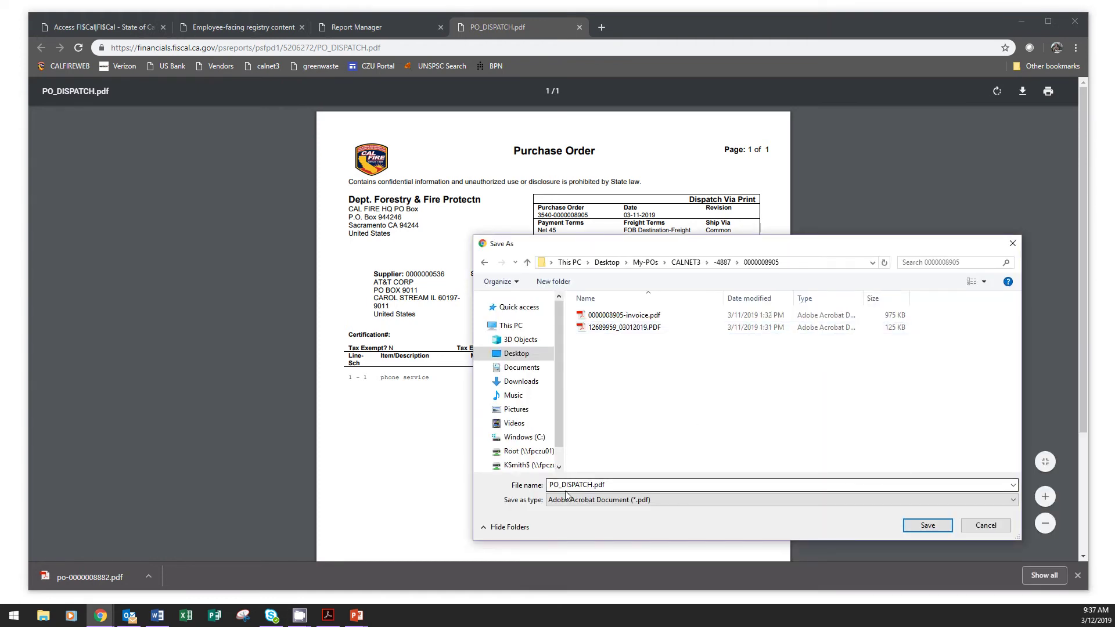
pyautogui.doubleClick(585, 484)
pyautogui.click(586, 485)
pyautogui.moveTo(593, 484); pyautogui.dragTo(532, 484)
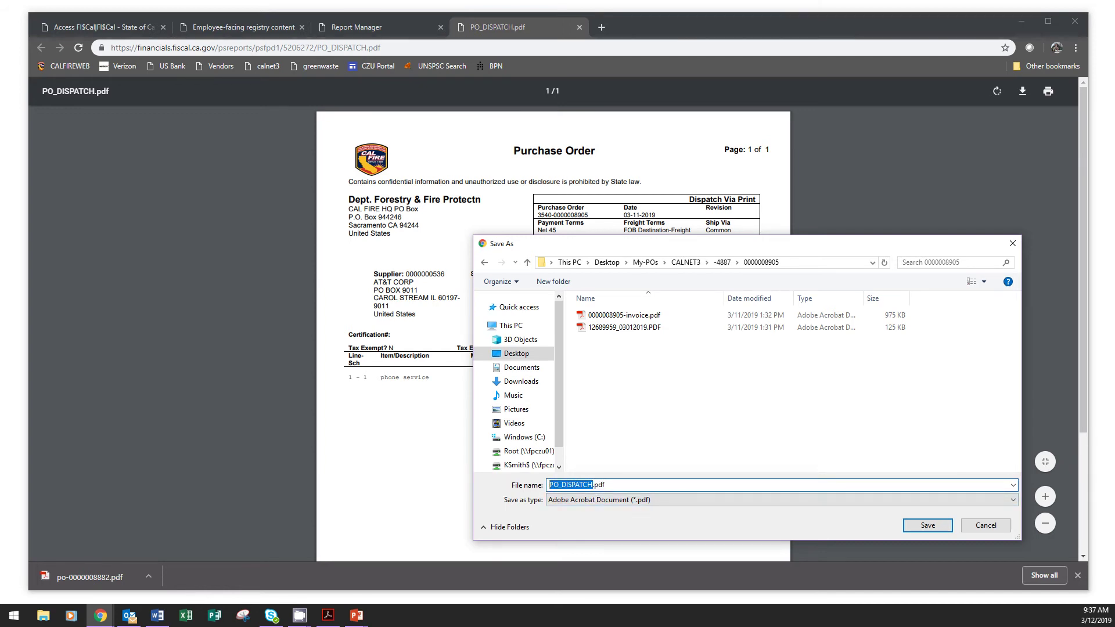
pyautogui.write('po-0000008905')
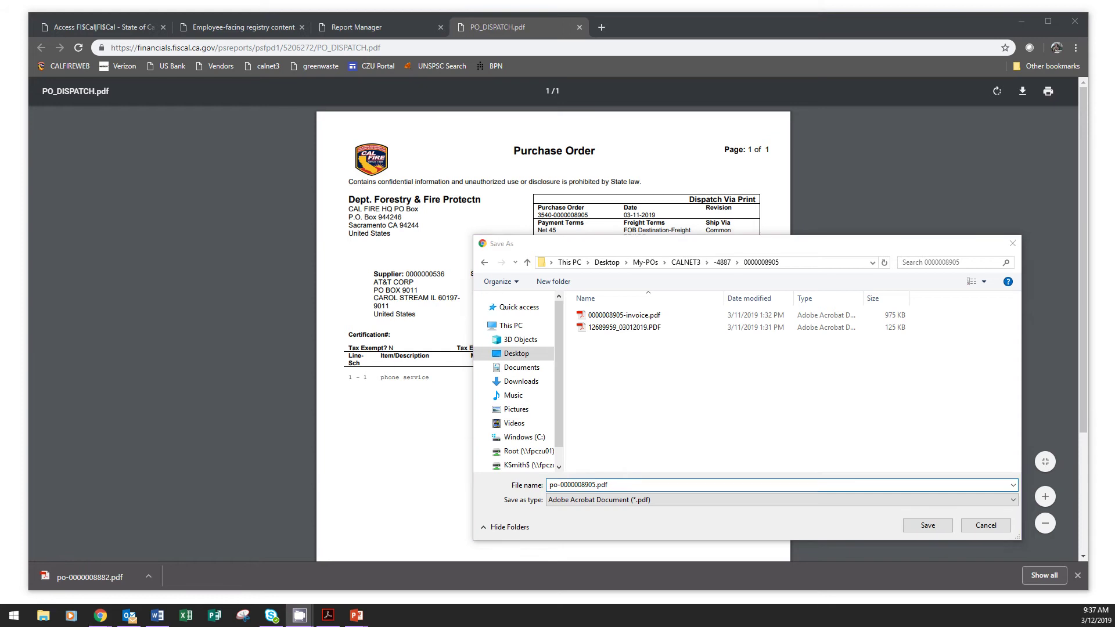
pyautogui.click(927, 528)
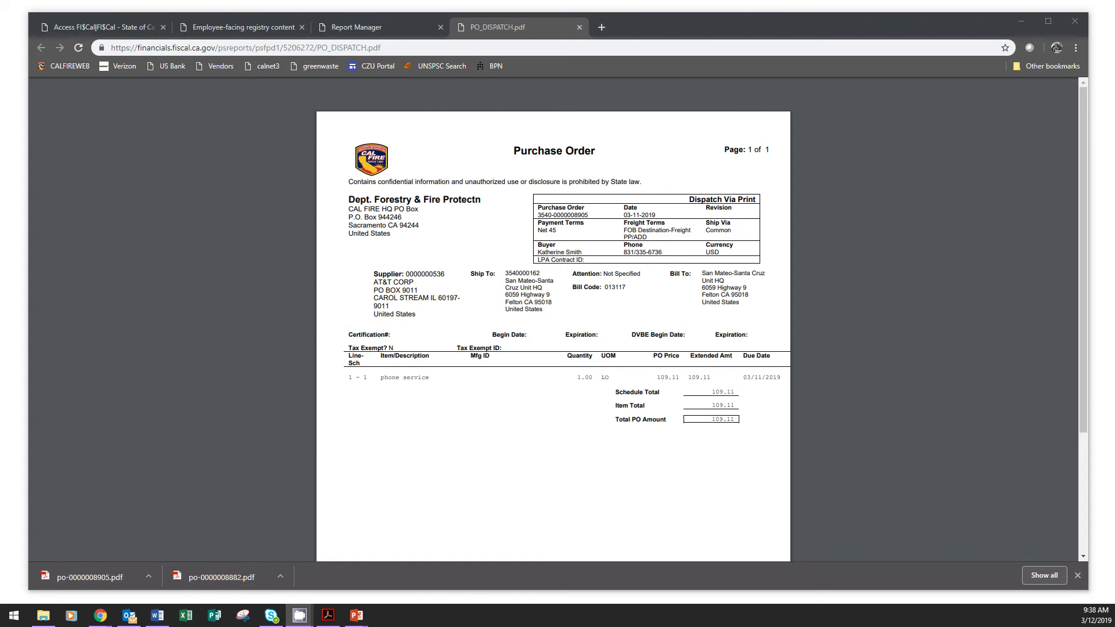
# Step: Switch to the My-POs folder, preview the PO and invoice PDFs in surfnet's completed order folder, and close the file window
pyautogui.hotkey('alt', 'Tab')
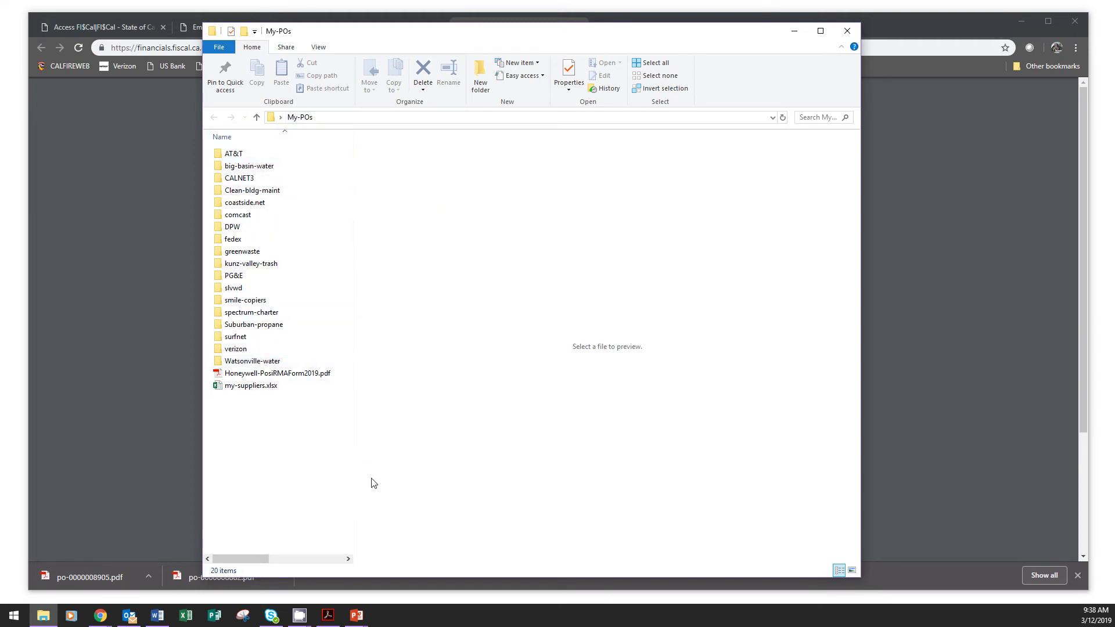
pyautogui.doubleClick(253, 341)
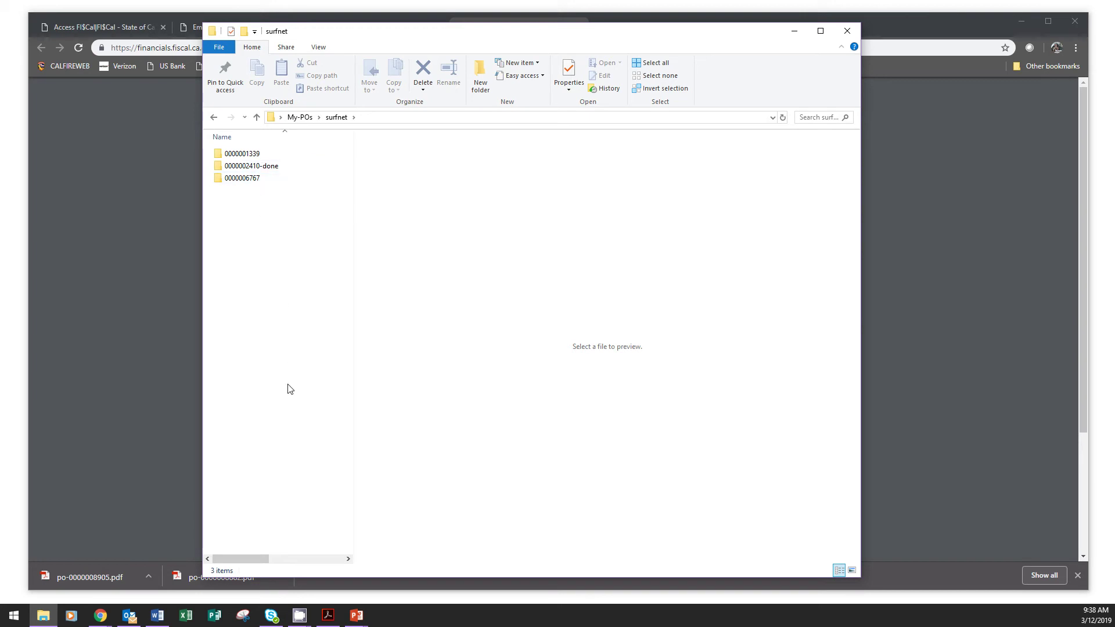
pyautogui.click(262, 170)
pyautogui.doubleClick(262, 169)
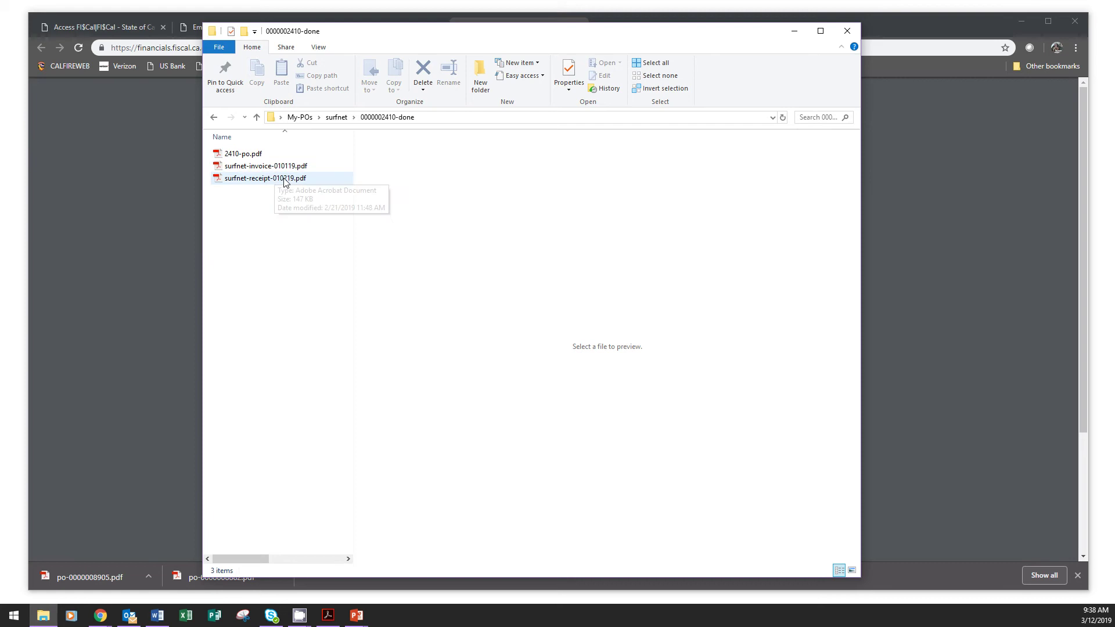
pyautogui.click(263, 155)
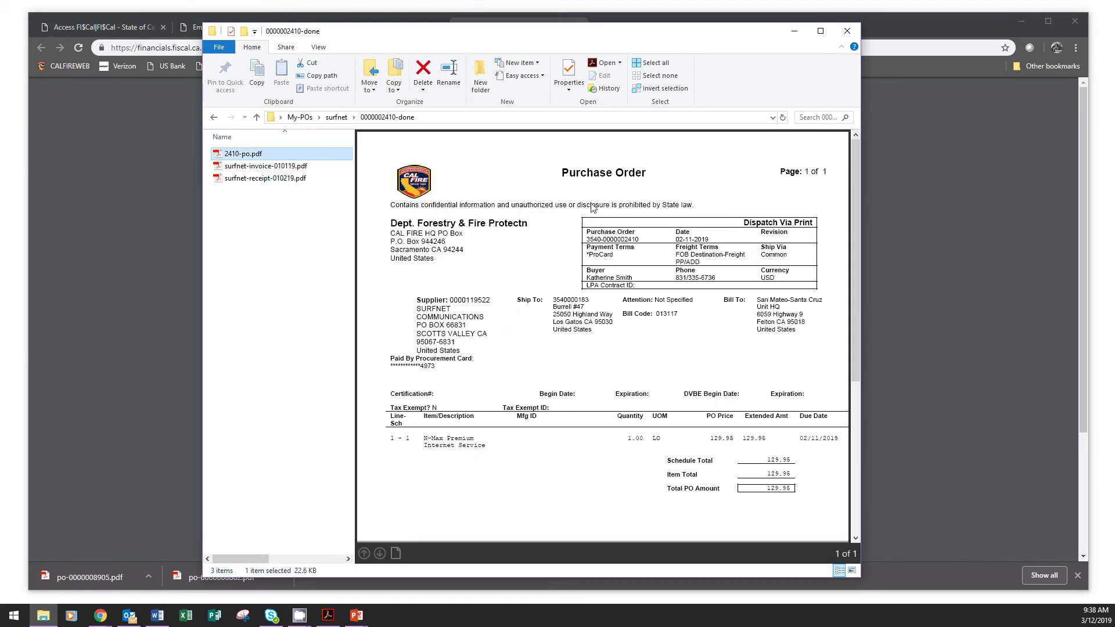
pyautogui.click(316, 168)
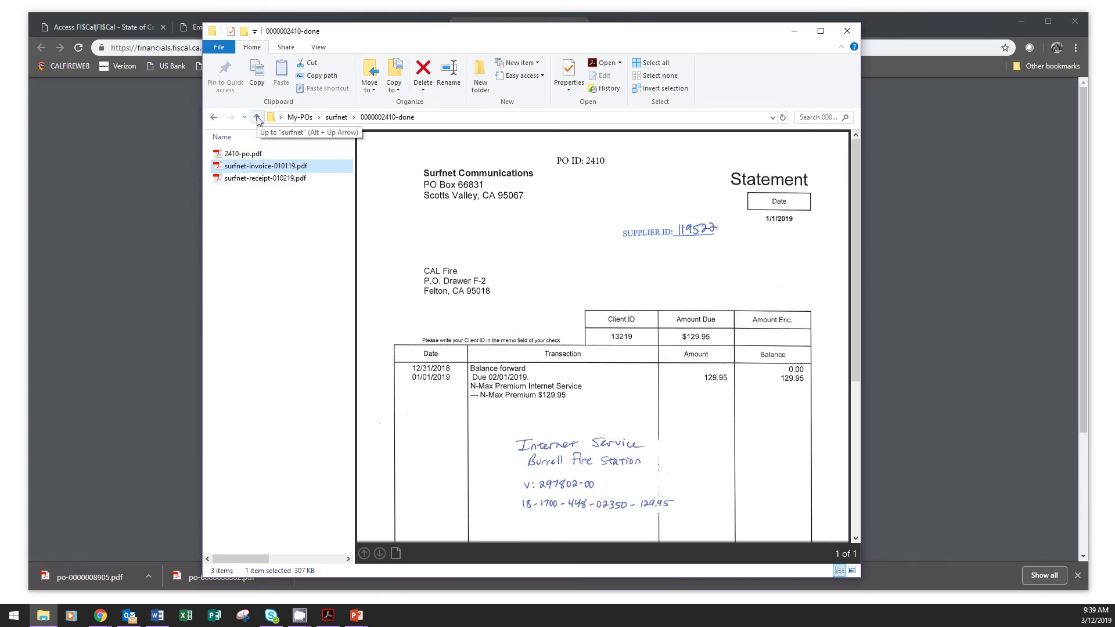
pyautogui.click(256, 118)
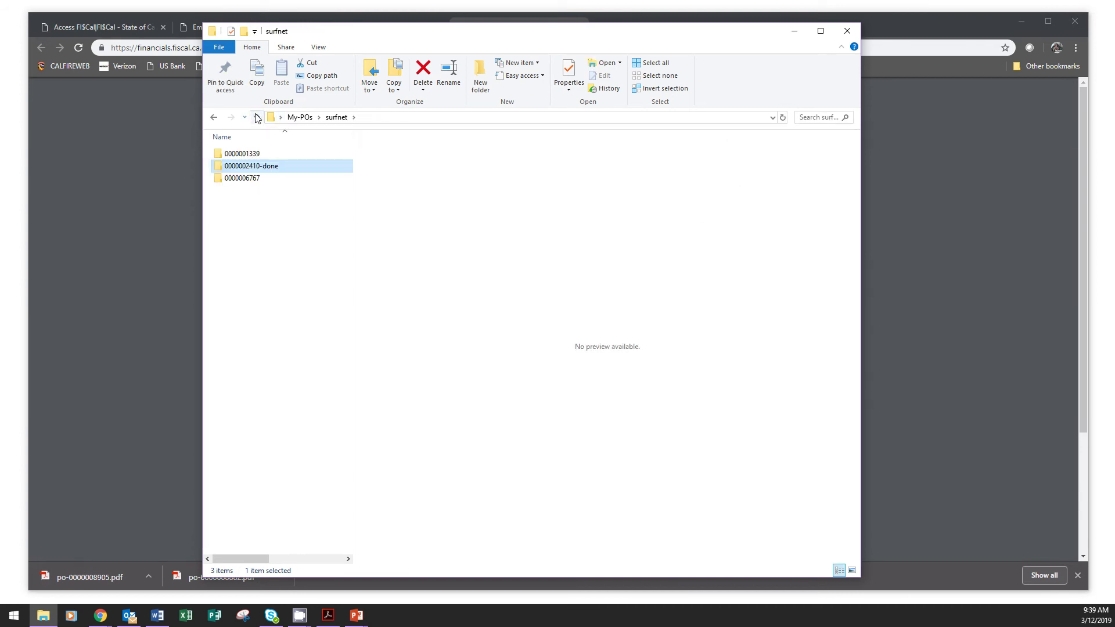
pyautogui.click(256, 116)
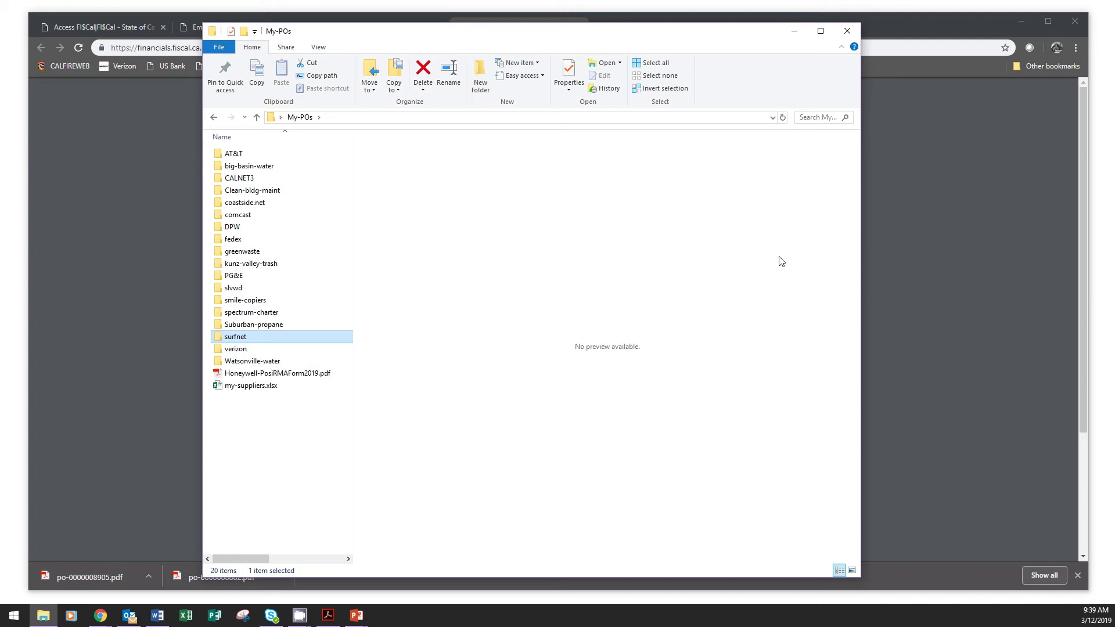
pyautogui.click(847, 31)
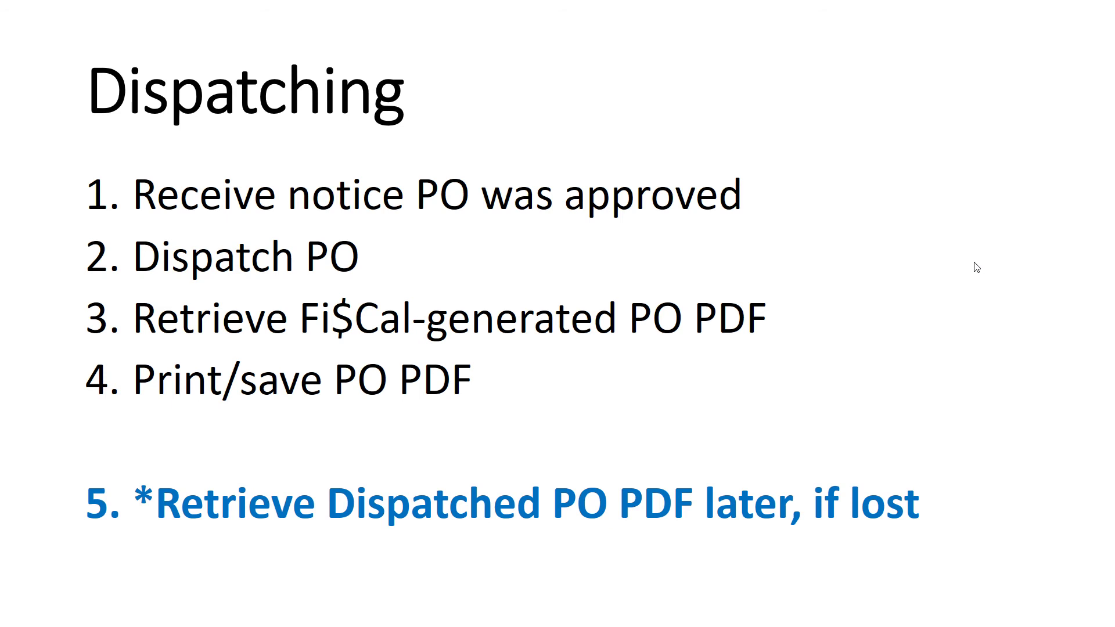
# Step: Return to FI$Cal, open the purchase order from the prefilled Add/Update POs search, and bring up the Report Manager's Administration report list
pyautogui.hotkey('alt', 'Tab')
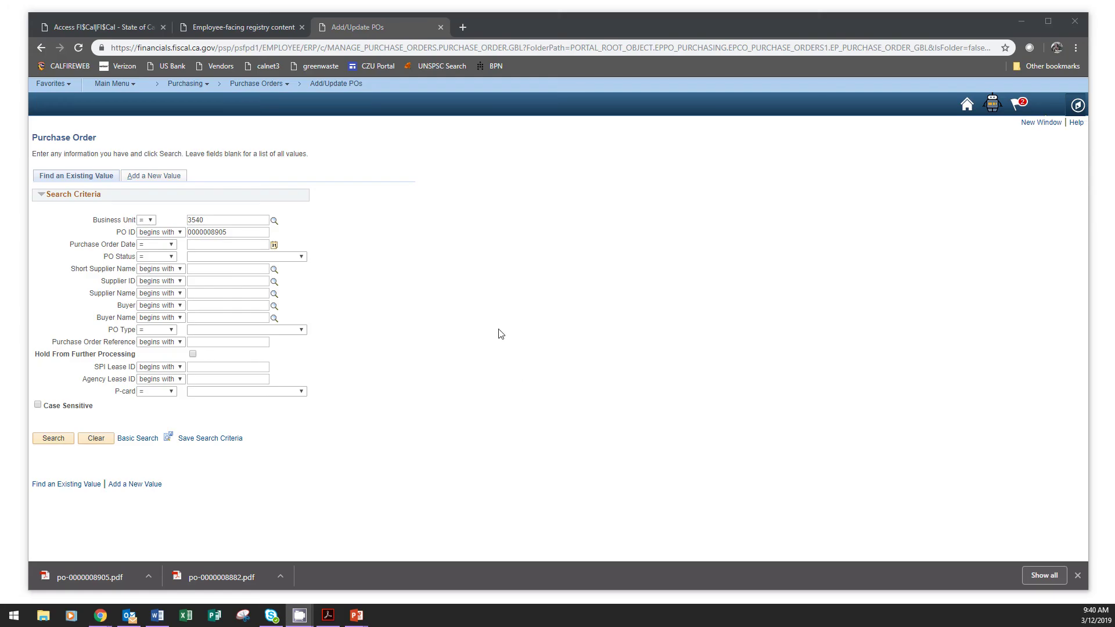
pyautogui.click(52, 439)
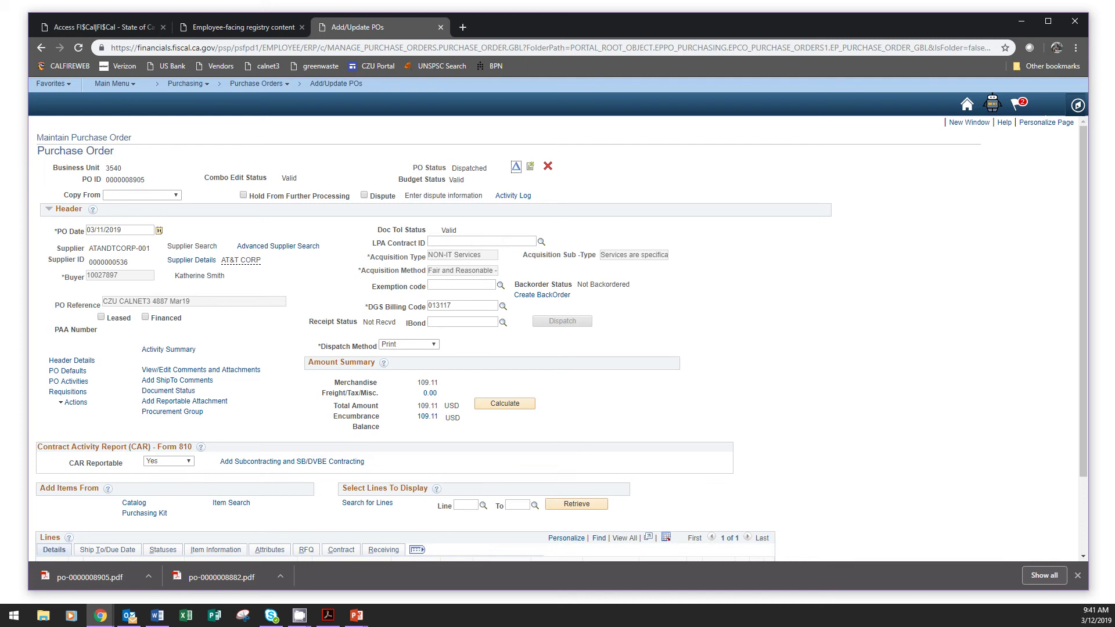
pyautogui.click(66, 85)
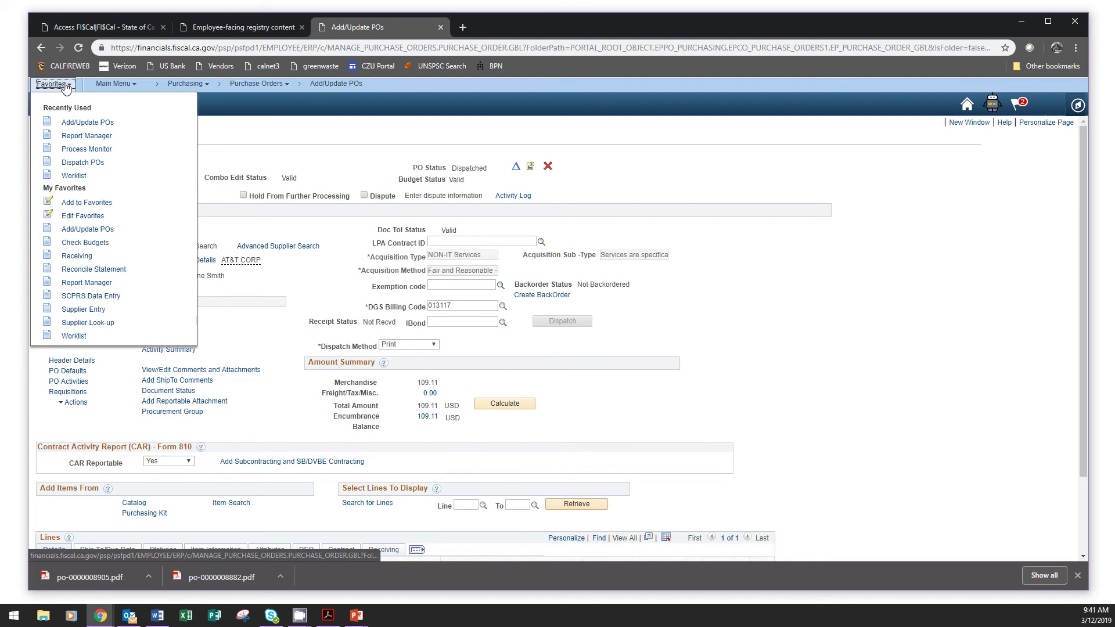
pyautogui.click(81, 137)
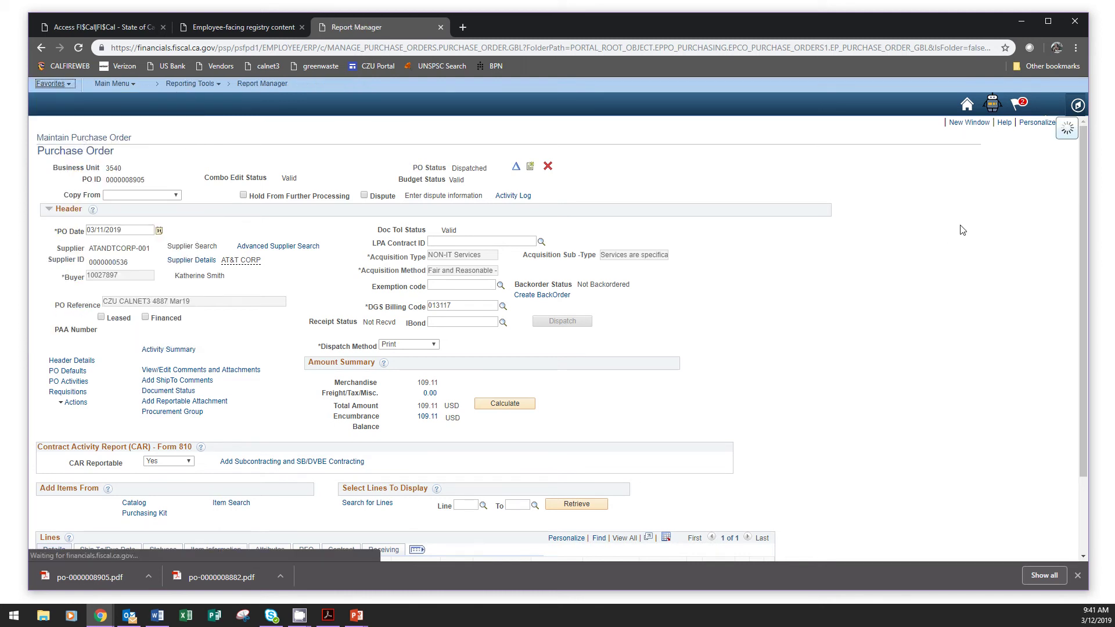
pyautogui.click(113, 134)
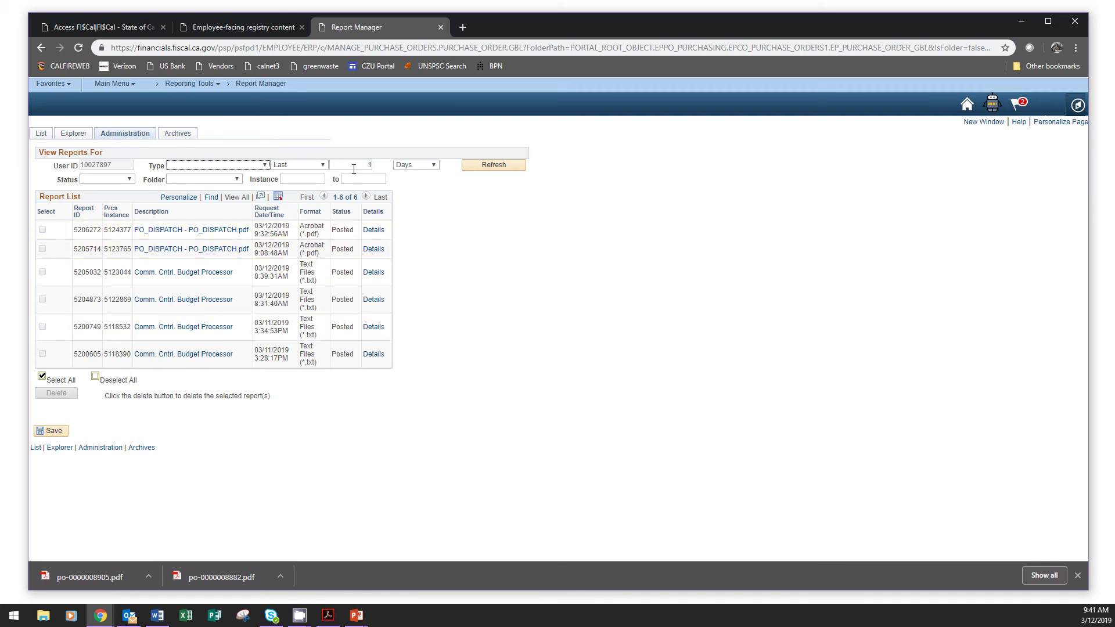
# Step: List the reports from the last 10 days and look through them for older PO_DISPATCH PDFs
pyautogui.doubleClick(380, 167)
pyautogui.write('10')
pyautogui.click(510, 166)
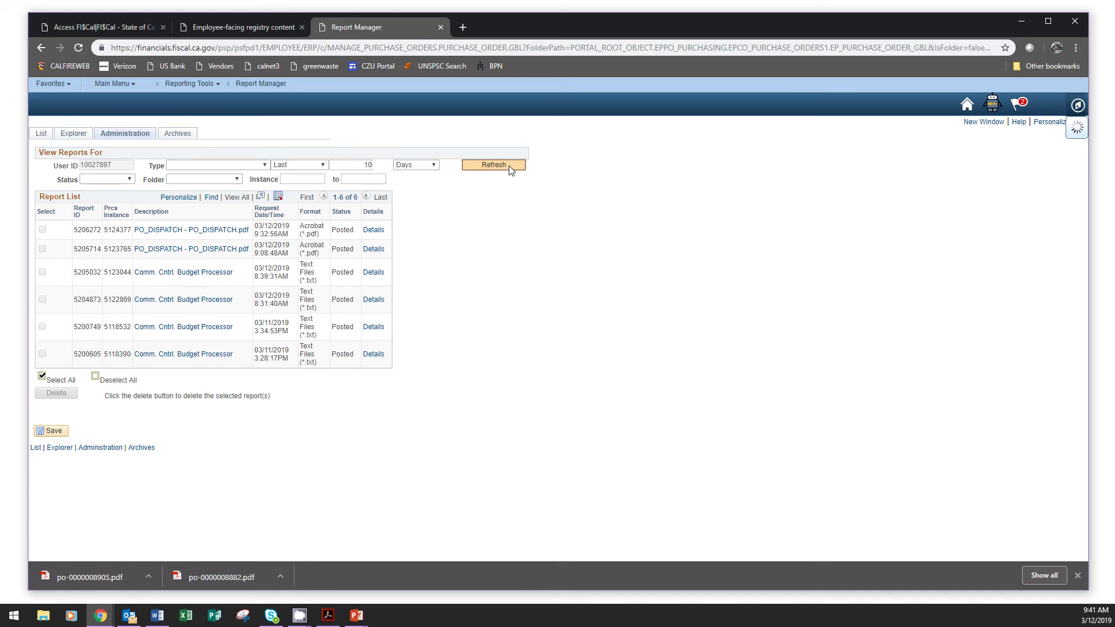
pyautogui.scroll(-5, 478, 285)
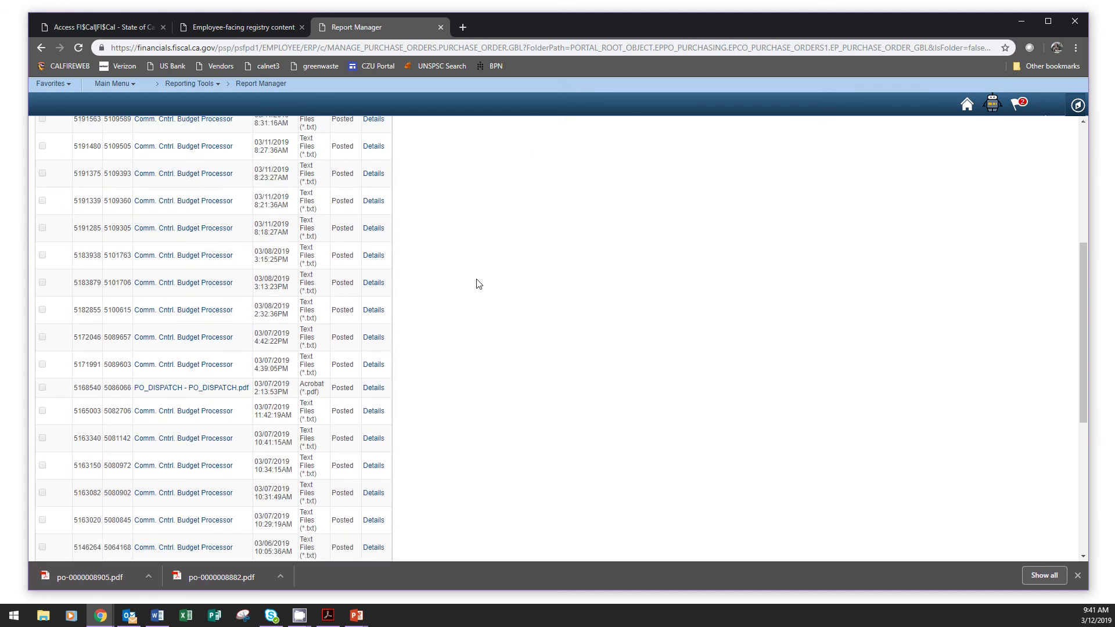
pyautogui.scroll(-5, 478, 284)
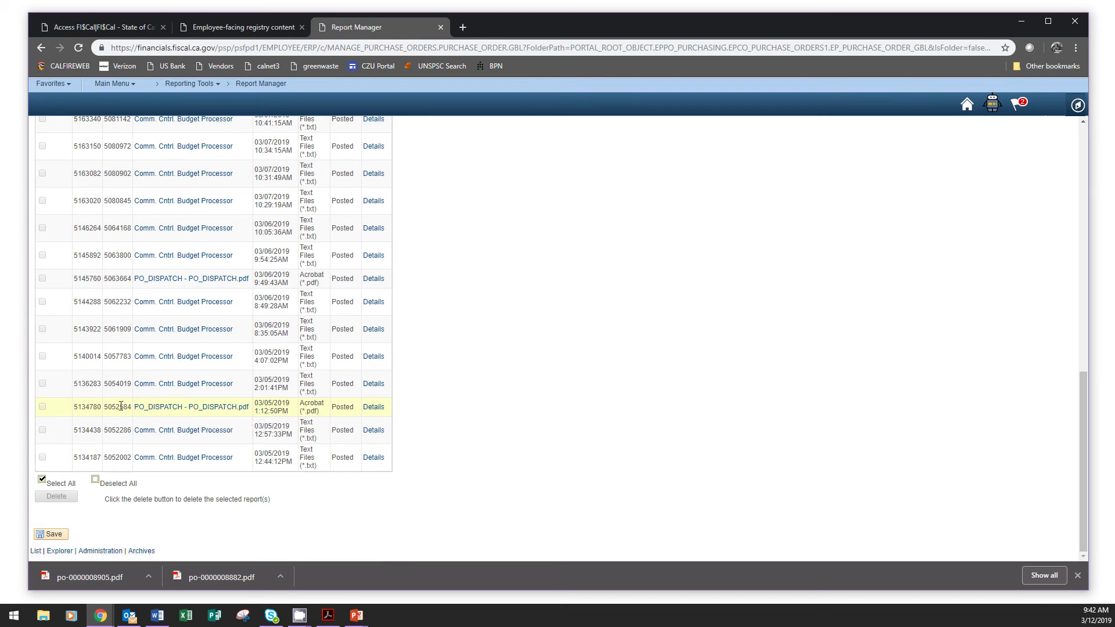
# Step: Open the PO_DISPATCH PDF requested on 03/05/2019 and review it down to the authorizing signature
pyautogui.click(238, 409)
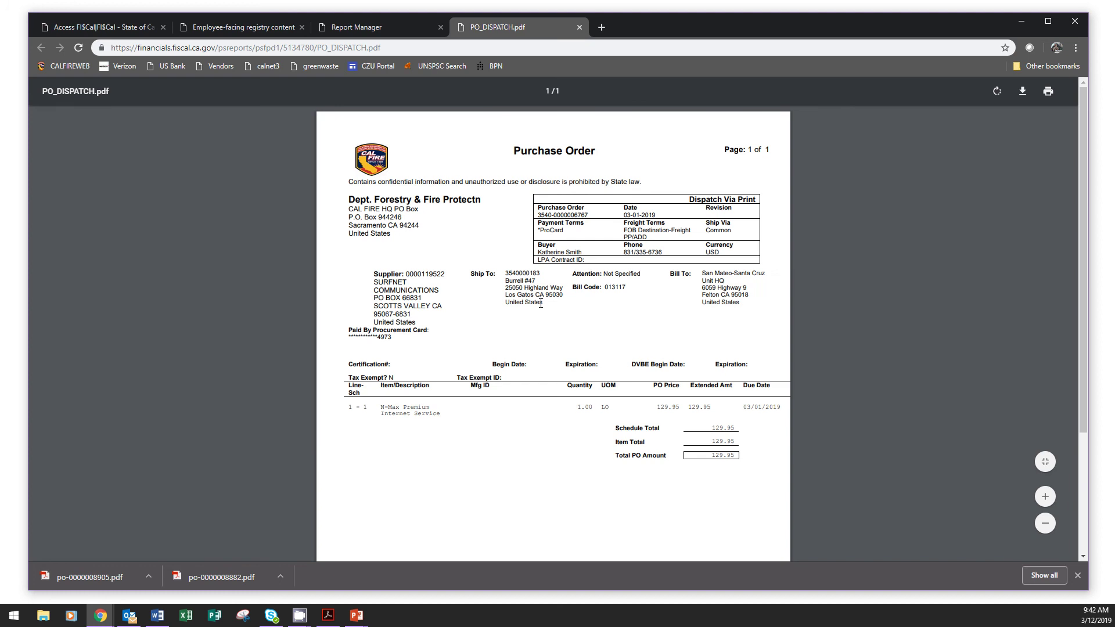
pyautogui.scroll(-2, 540, 303)
pyautogui.scroll(-2, 540, 303)
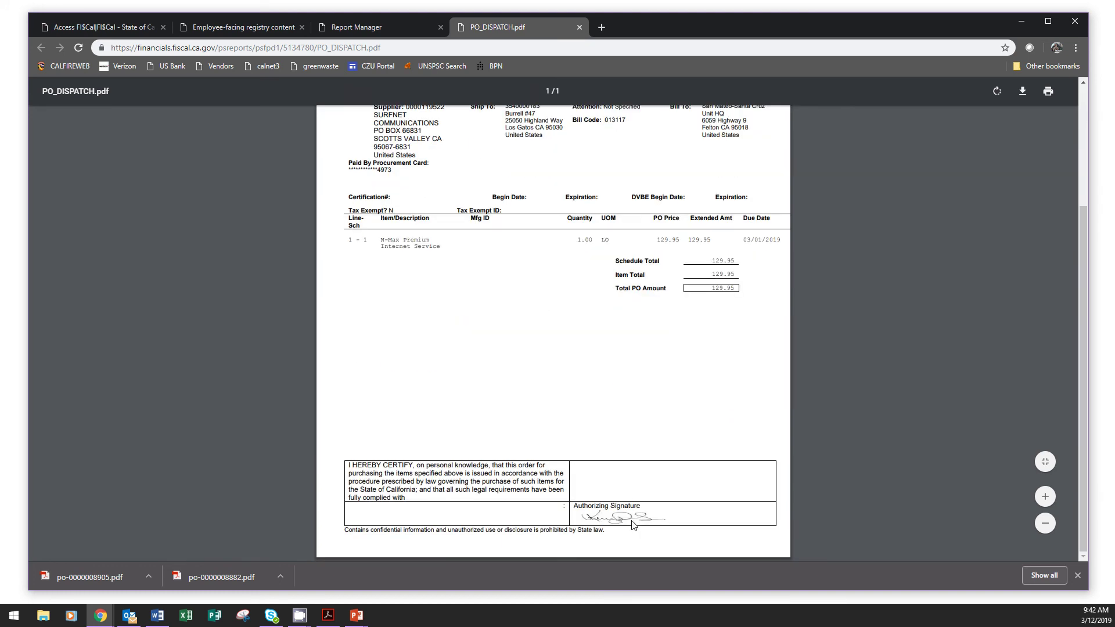
pyautogui.scroll(3, 636, 521)
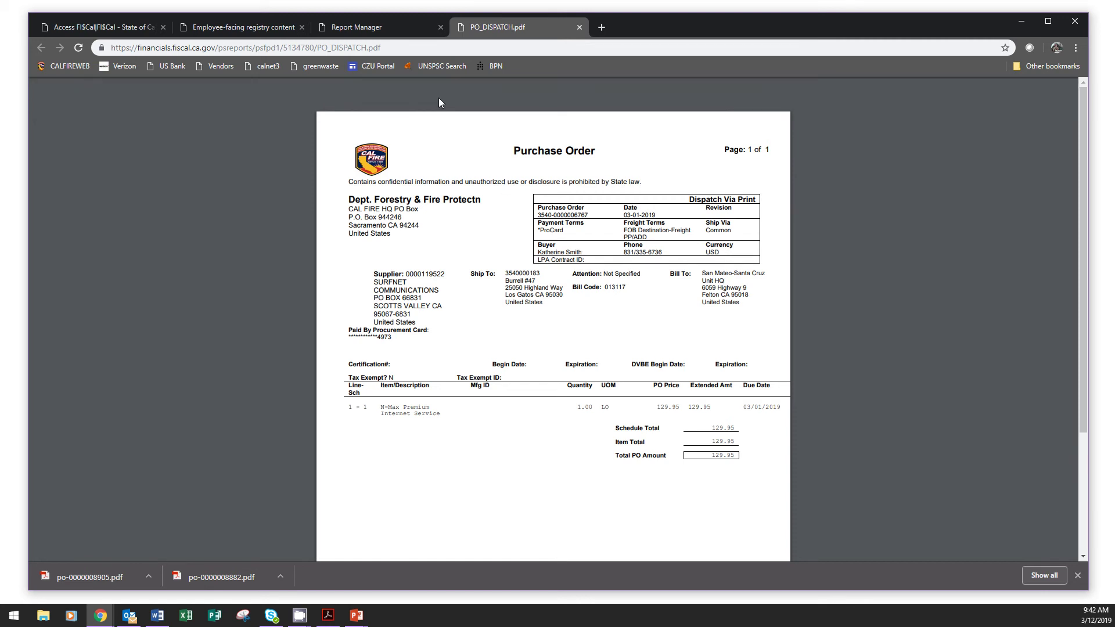
# Step: Go back to the Report Manager list and examine the time units available for the report period
pyautogui.click(391, 27)
pyautogui.scroll(10, 483, 246)
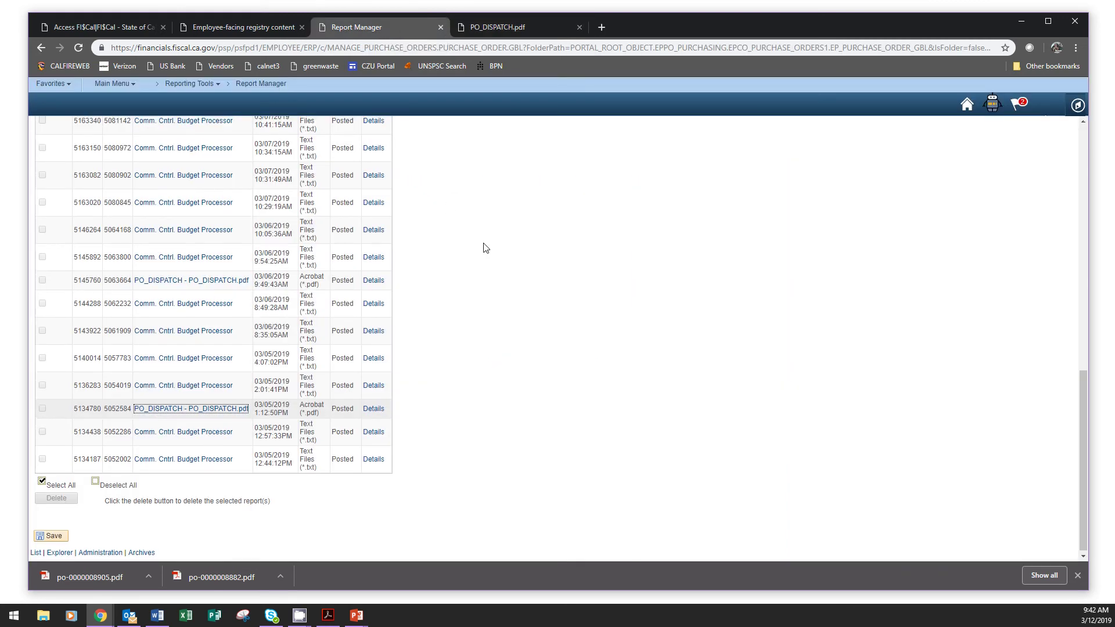
pyautogui.doubleClick(366, 164)
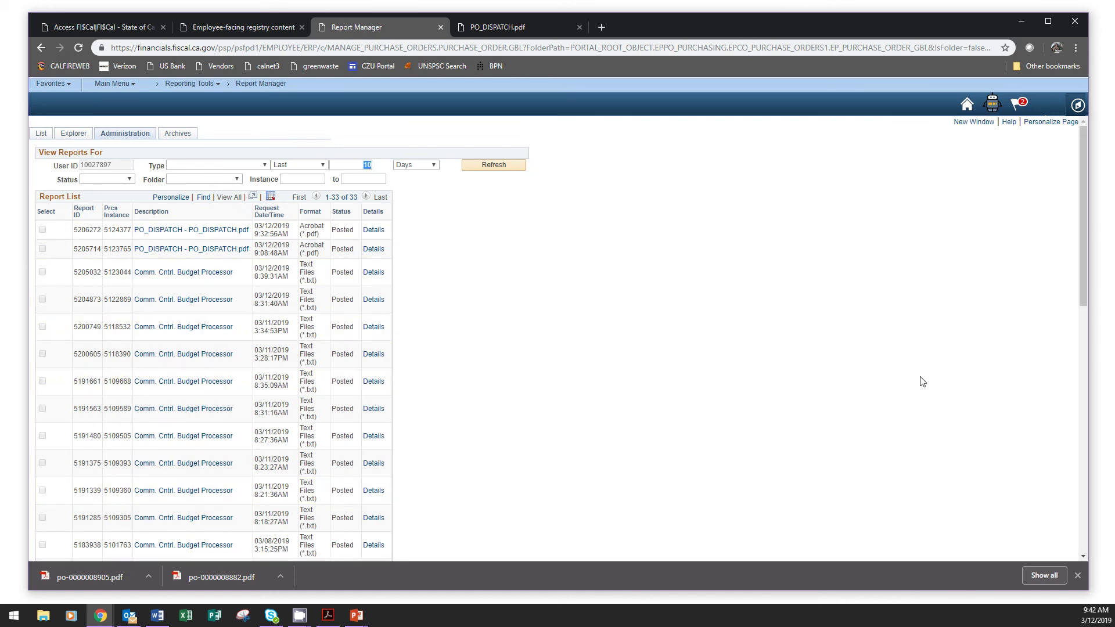
pyautogui.click(431, 166)
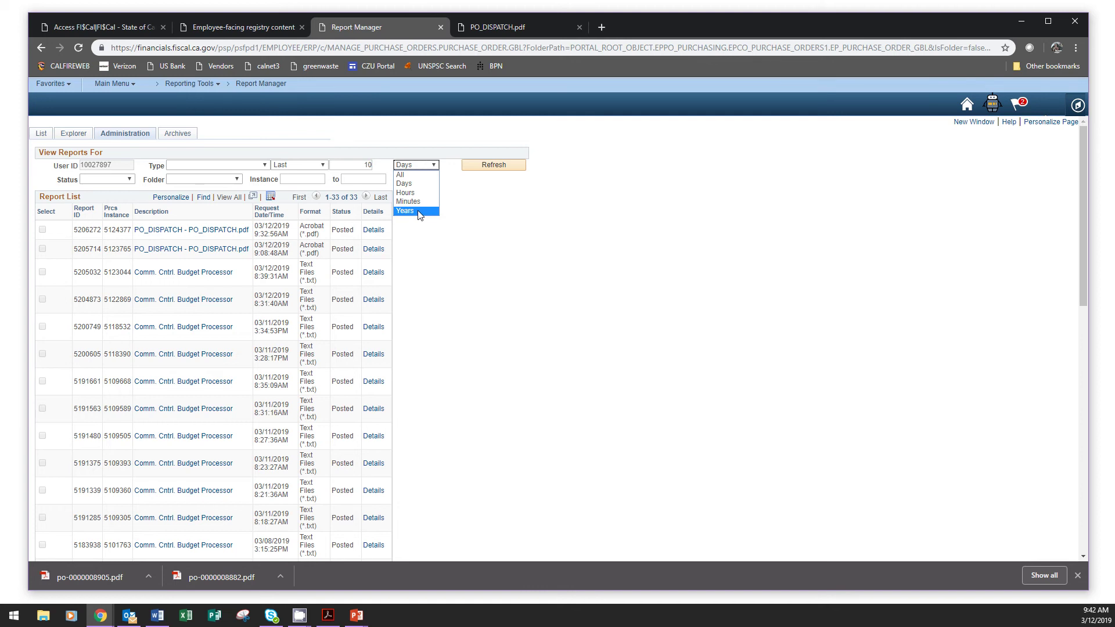
pyautogui.click(560, 344)
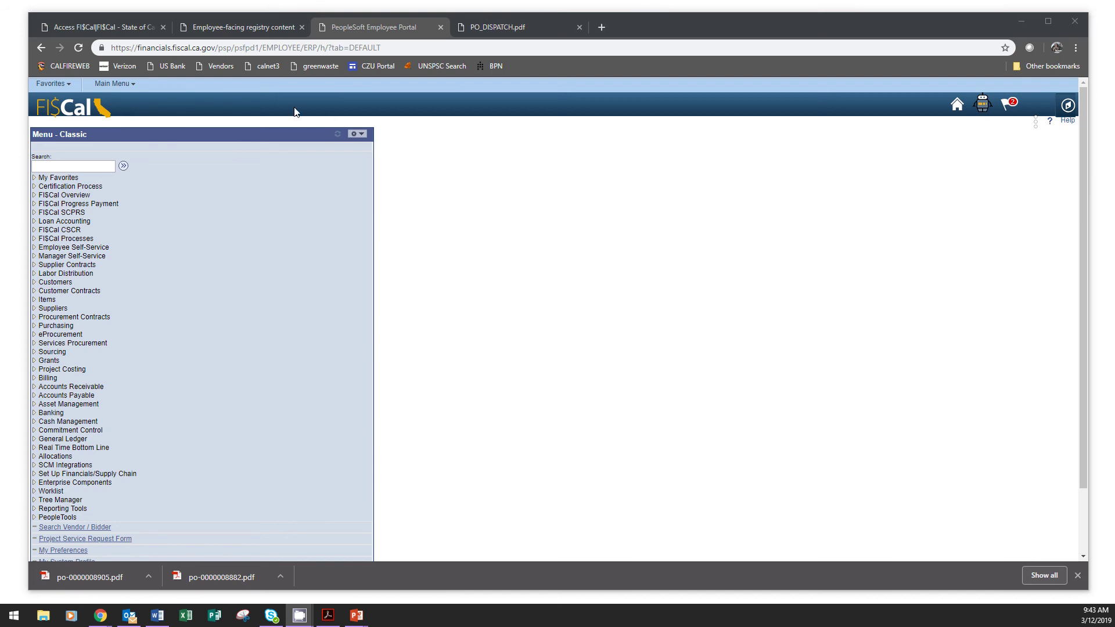
# Step: Open the Dispatch POs page under Purchasing > Purchase Orders
pyautogui.click(101, 86)
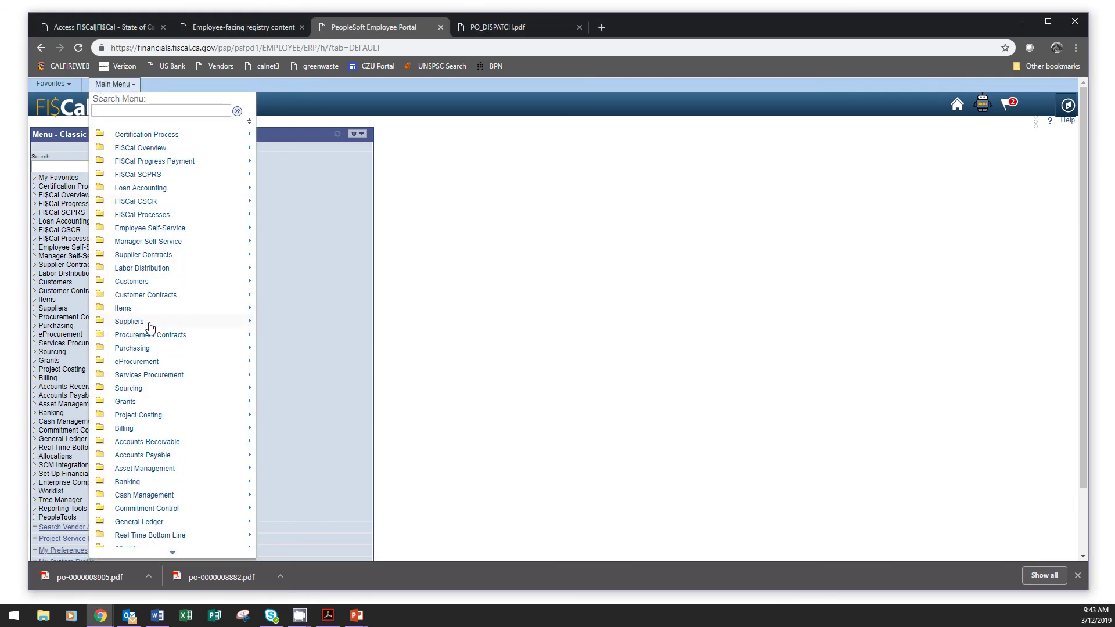
pyautogui.moveTo(153, 349)
pyautogui.moveTo(289, 364)
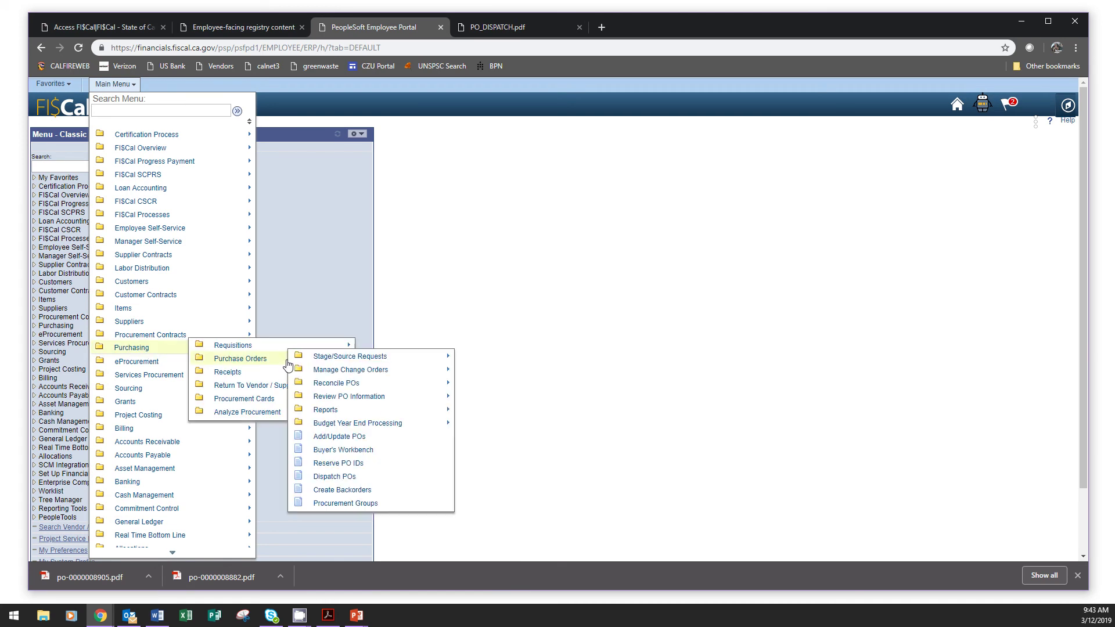
pyautogui.click(365, 481)
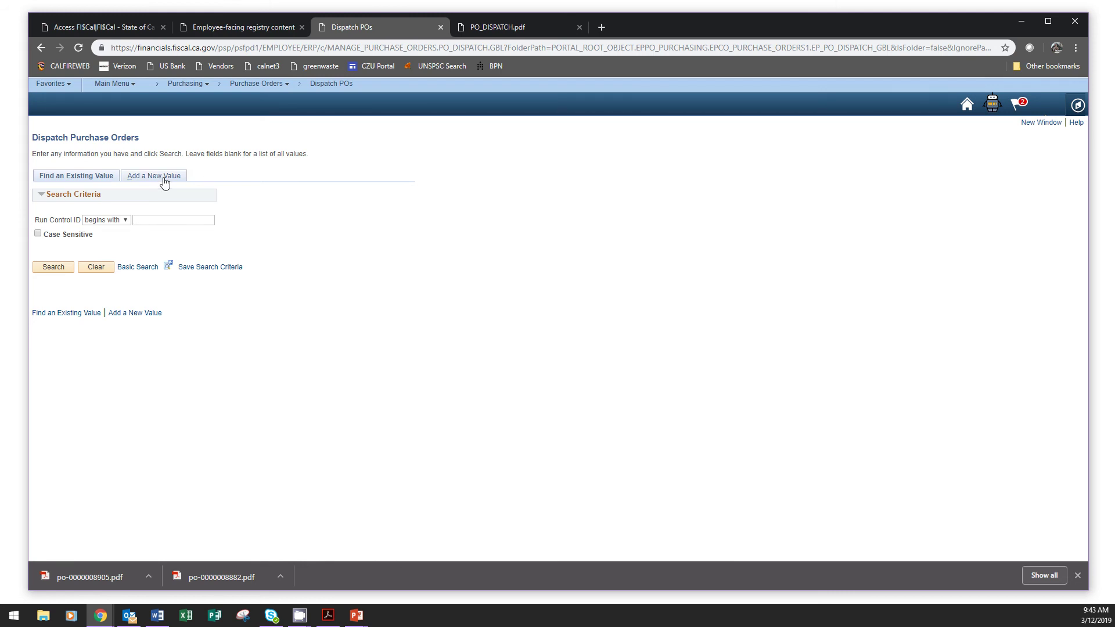
# Step: Add a new run control with the ID CZU-practice
pyautogui.click(164, 180)
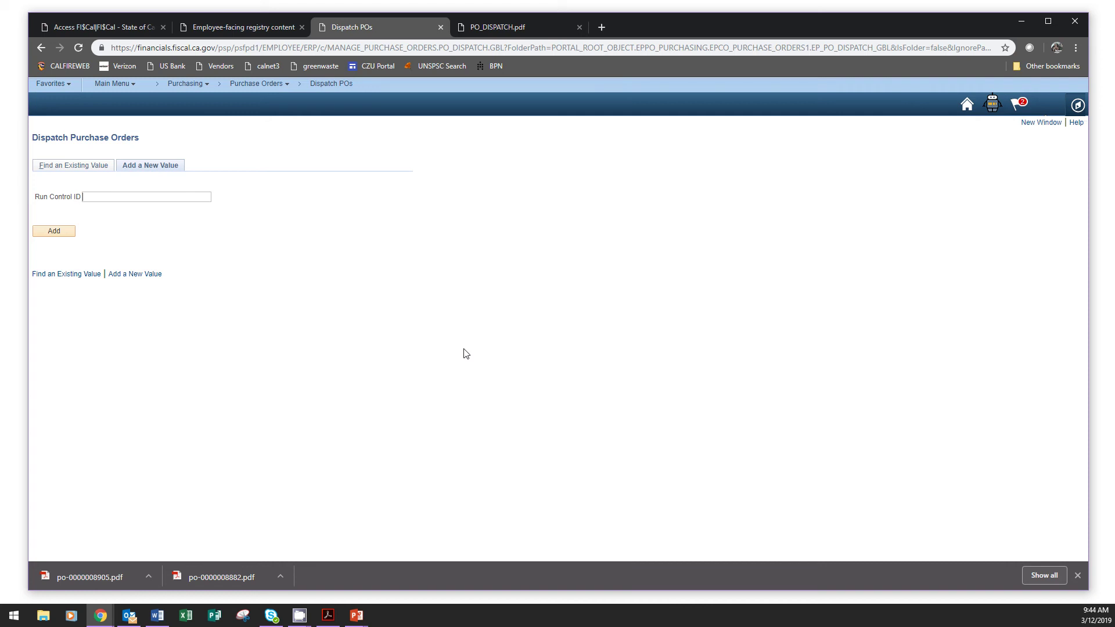
pyautogui.click(140, 197)
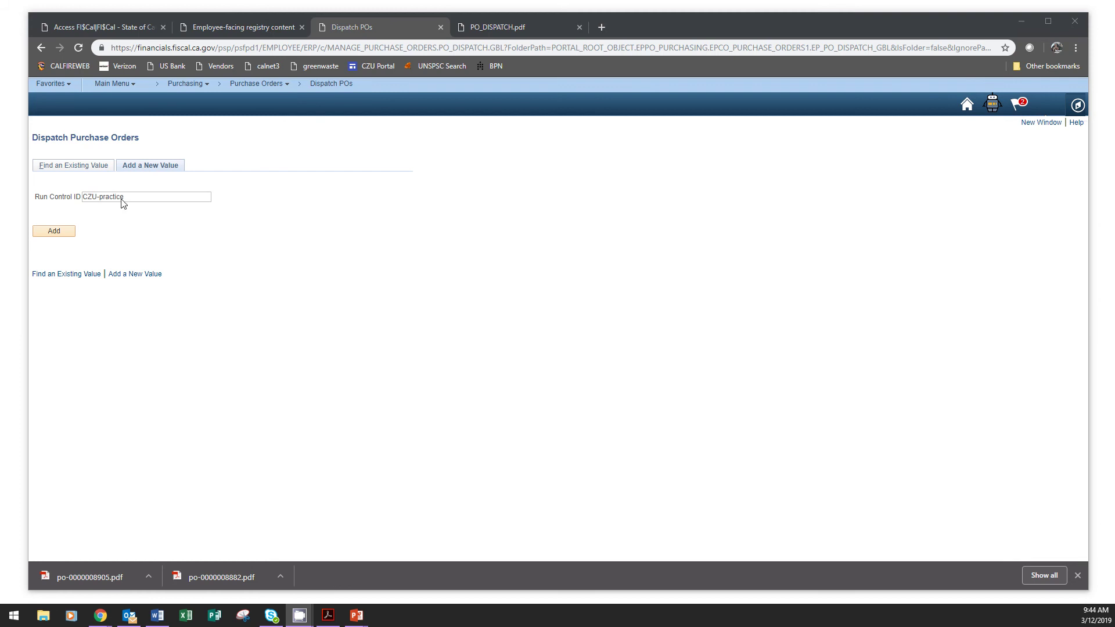
pyautogui.click(62, 232)
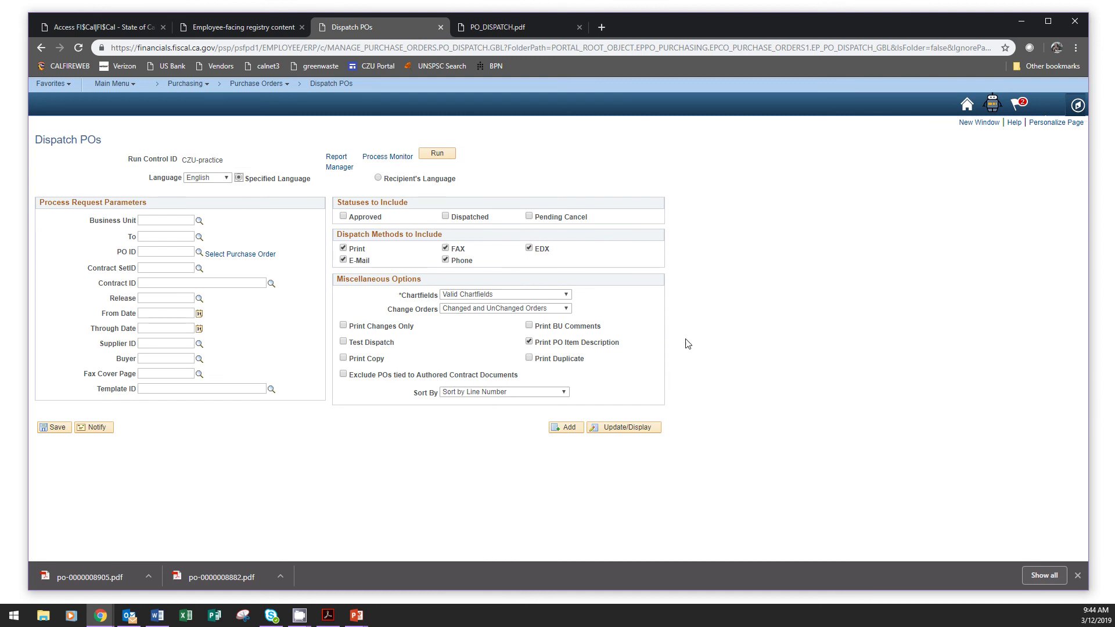
# Step: Enter business unit 3540 and a sample purchase order number as the PO ID, and save the run control
pyautogui.click(168, 220)
pyautogui.write('354')
pyautogui.write('0')
pyautogui.write('0000001')
pyautogui.write('234')
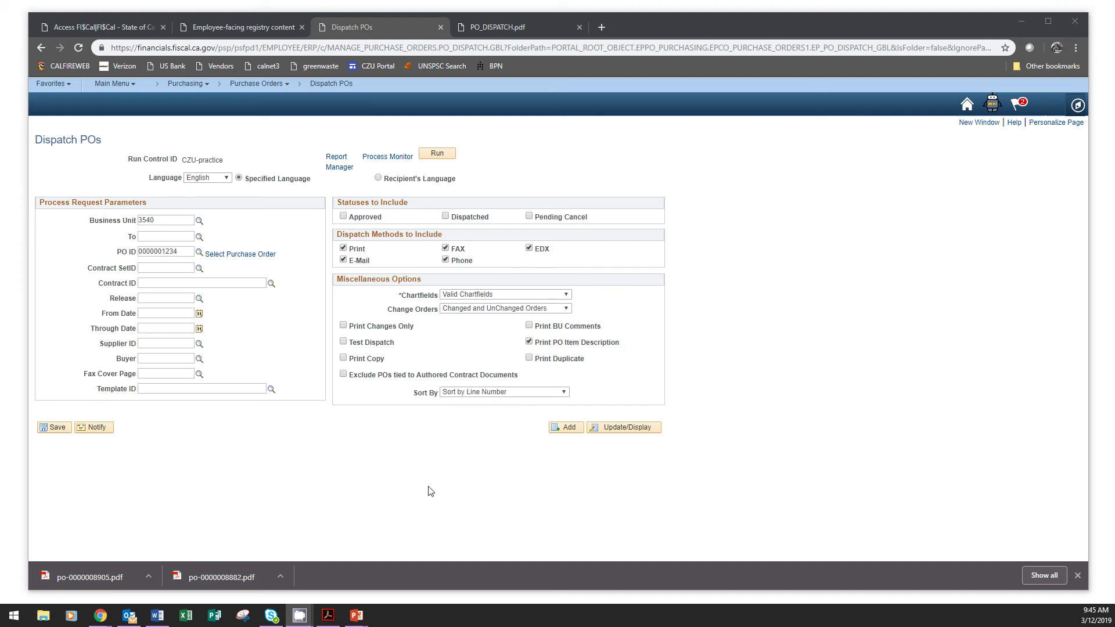
pyautogui.click(52, 430)
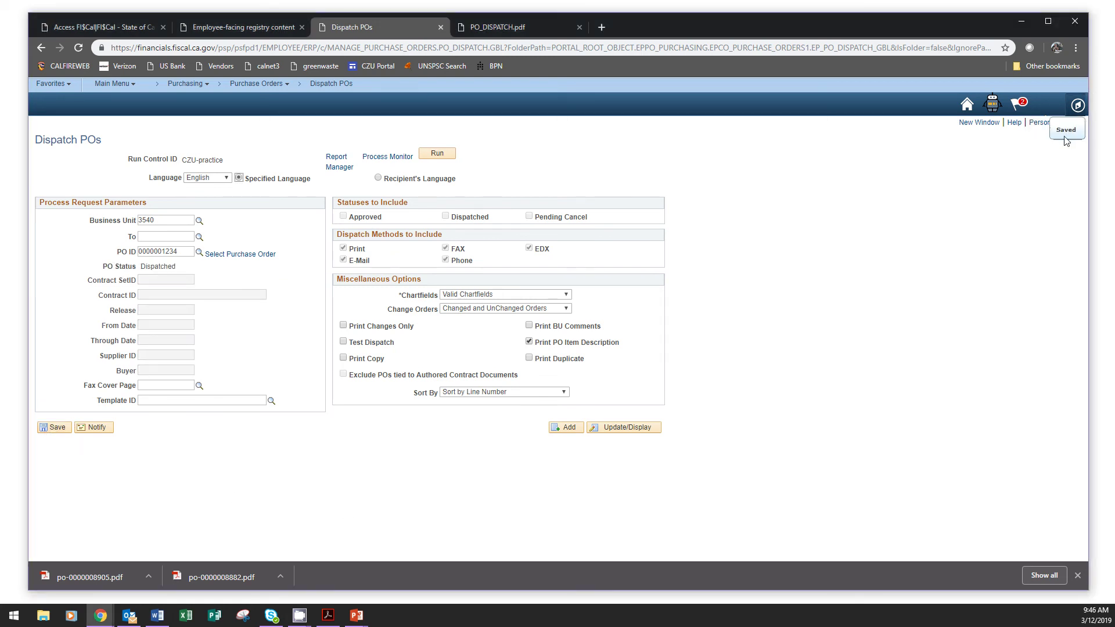
# Step: Reopen the saved CZU-practice run control from the Dispatch POs search and replace its PO ID with the dispatched order's number
pyautogui.click(333, 85)
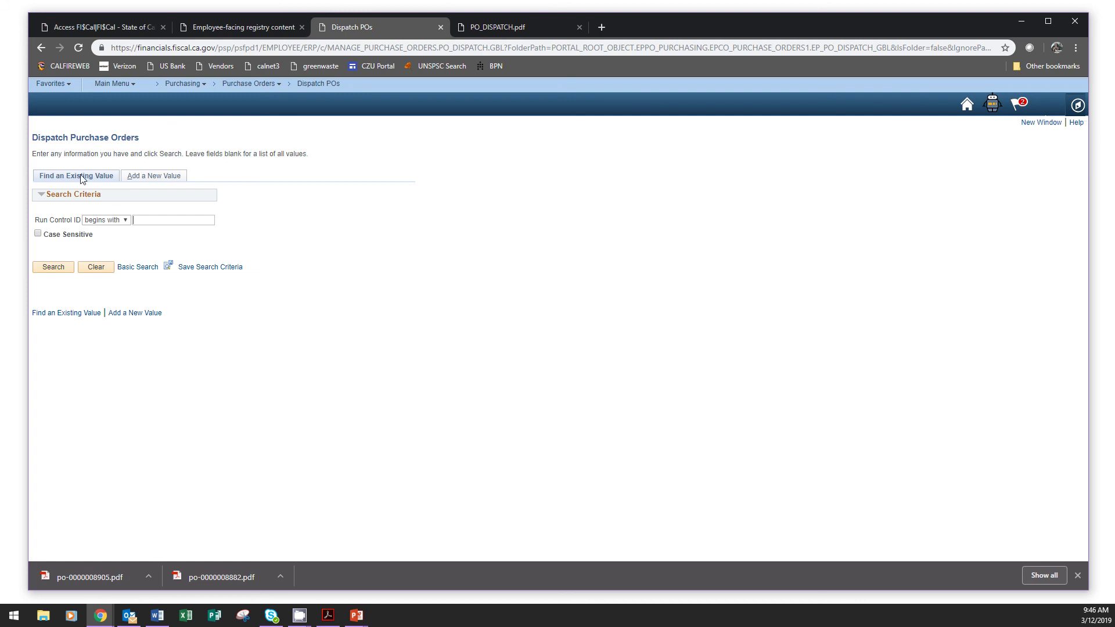
pyautogui.click(52, 267)
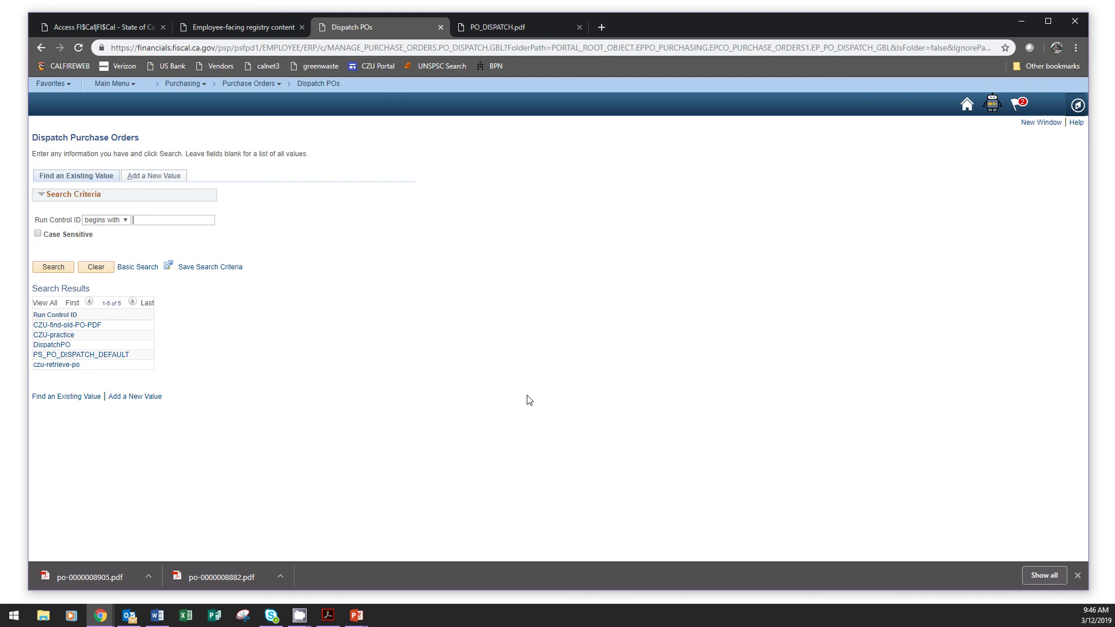
pyautogui.click(64, 336)
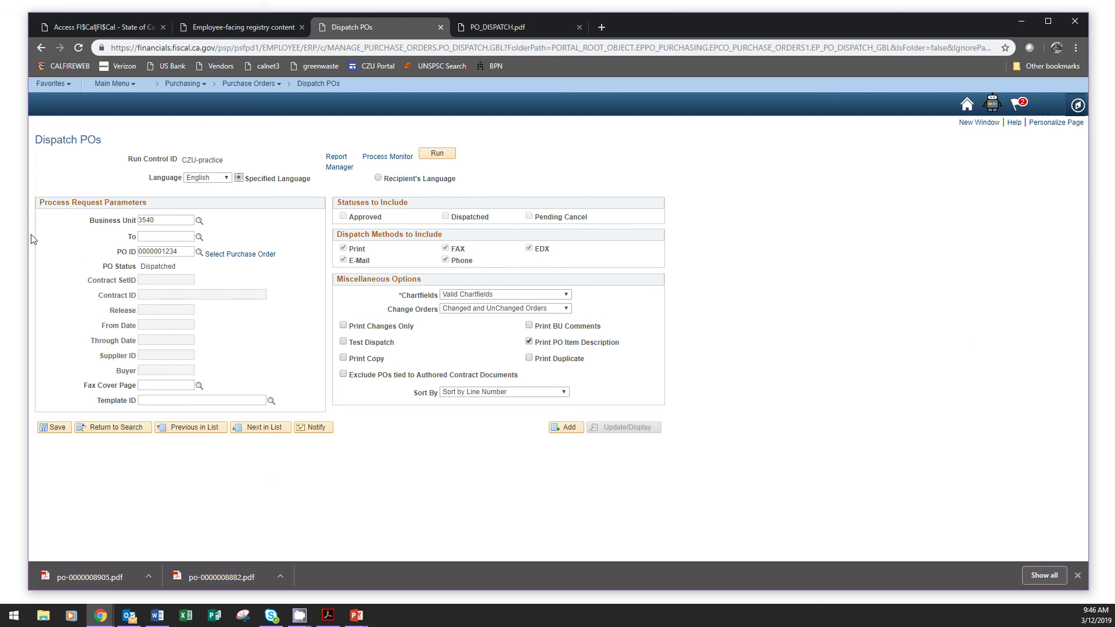
pyautogui.doubleClick(160, 251)
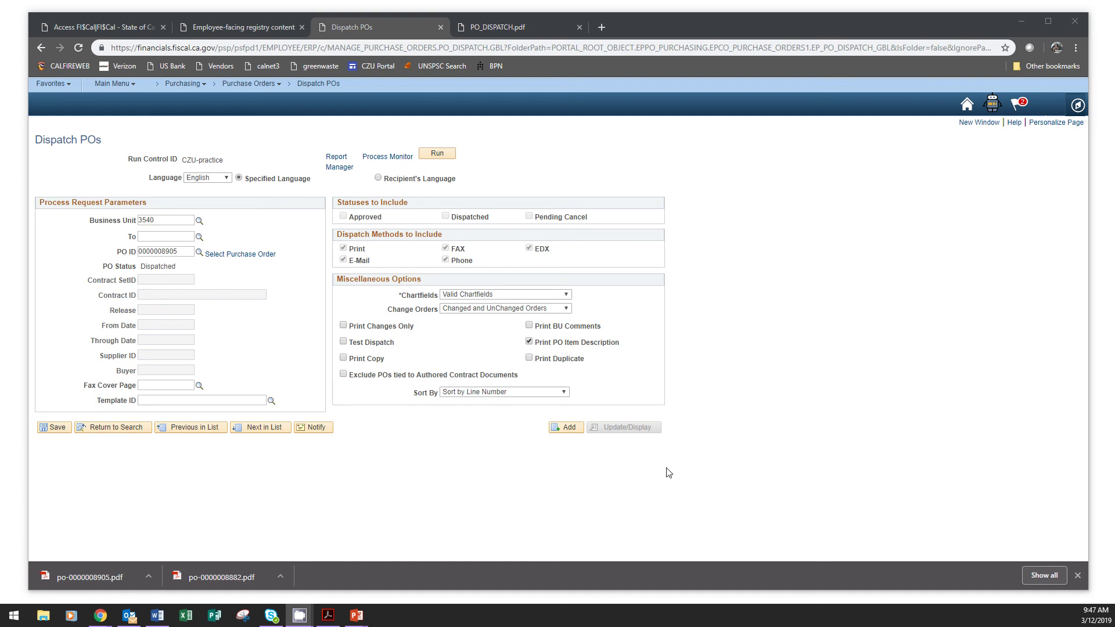
# Step: Run the PO BI Publisher Dispatch process for the CZU-practice run control with output type Web and format PDF
pyautogui.click(444, 155)
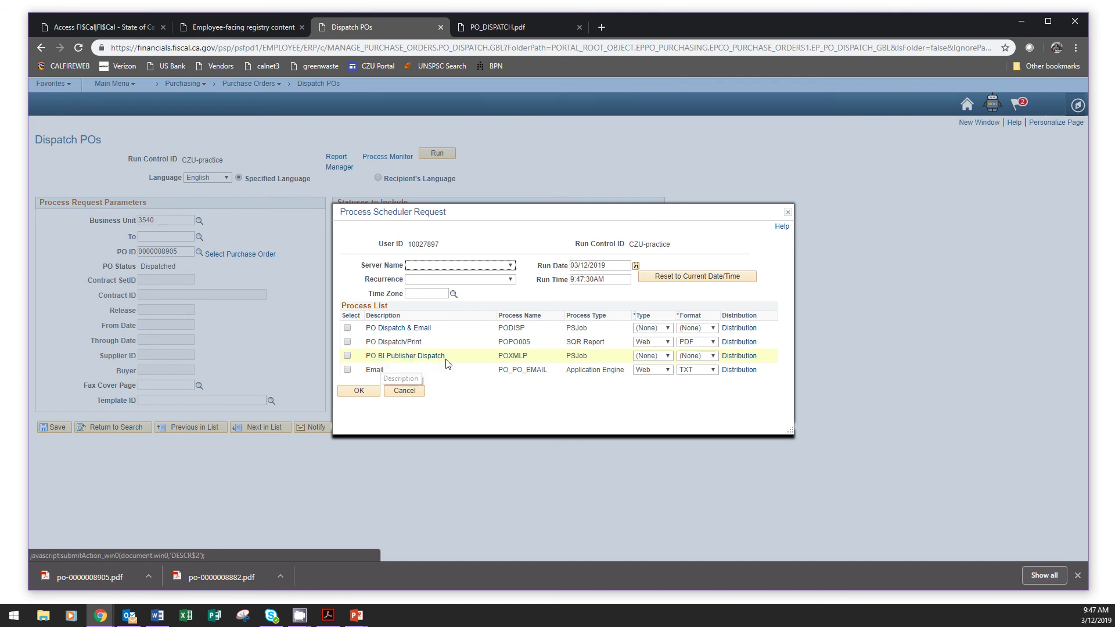
pyautogui.click(348, 356)
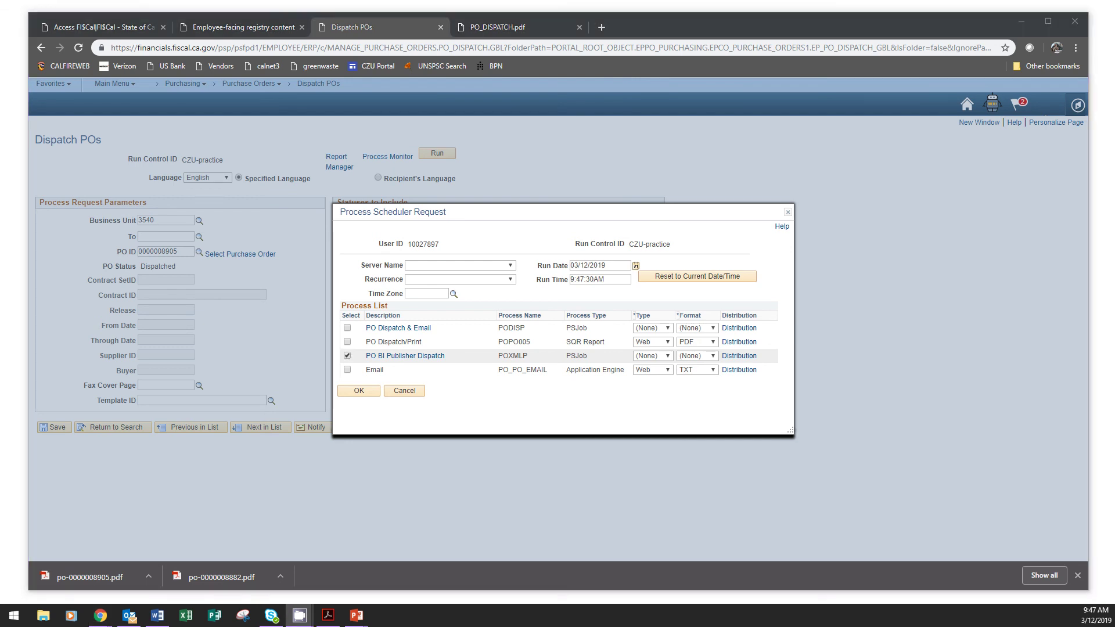
pyautogui.click(668, 356)
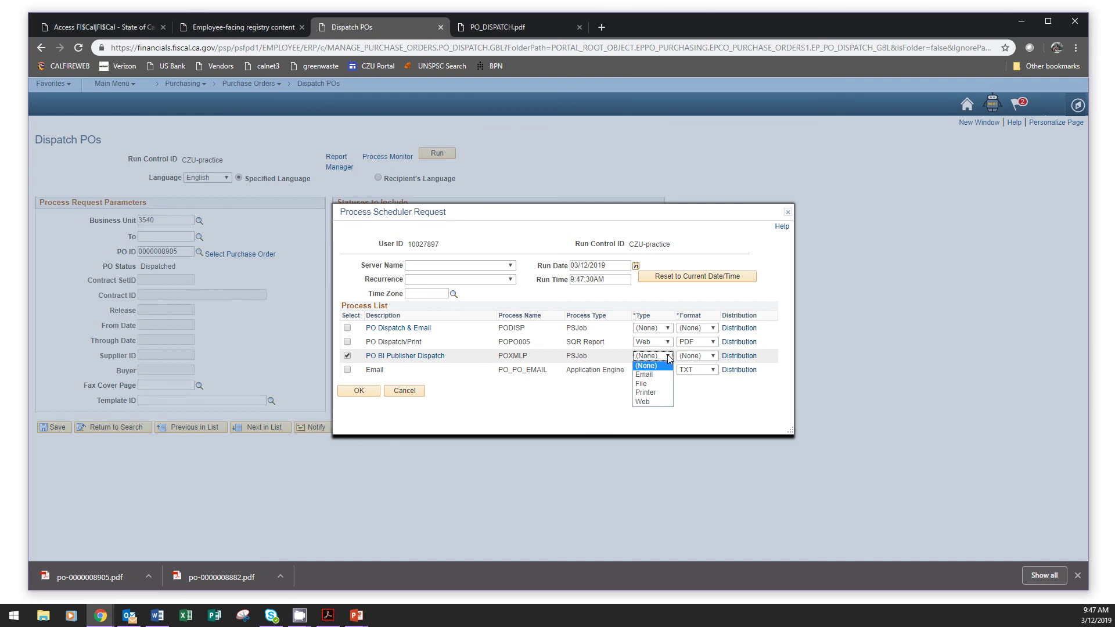
pyautogui.click(657, 402)
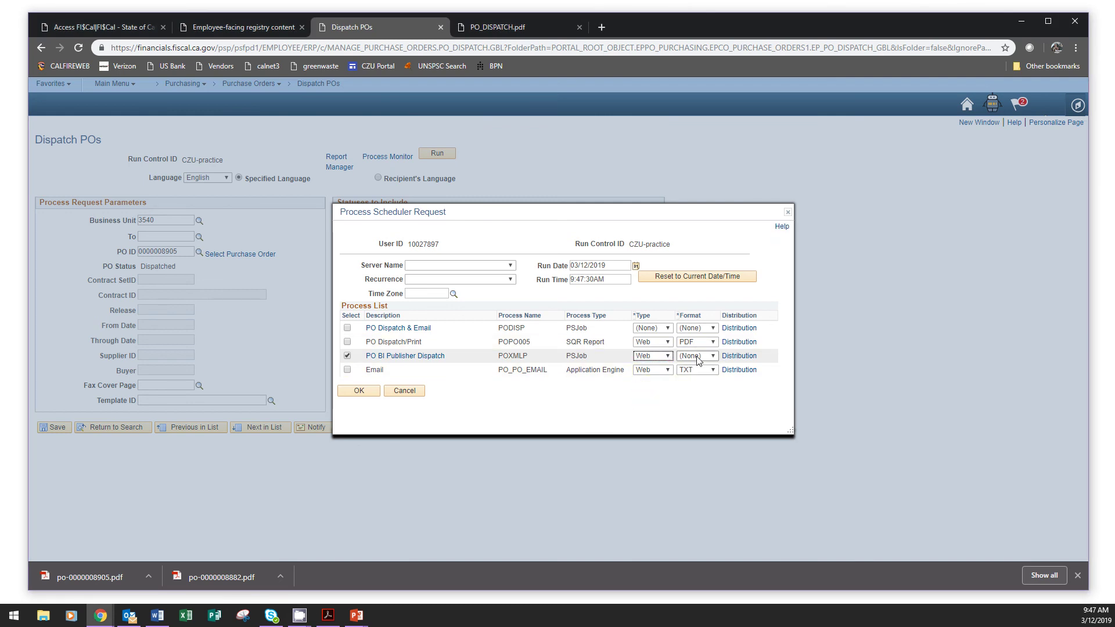
pyautogui.click(703, 356)
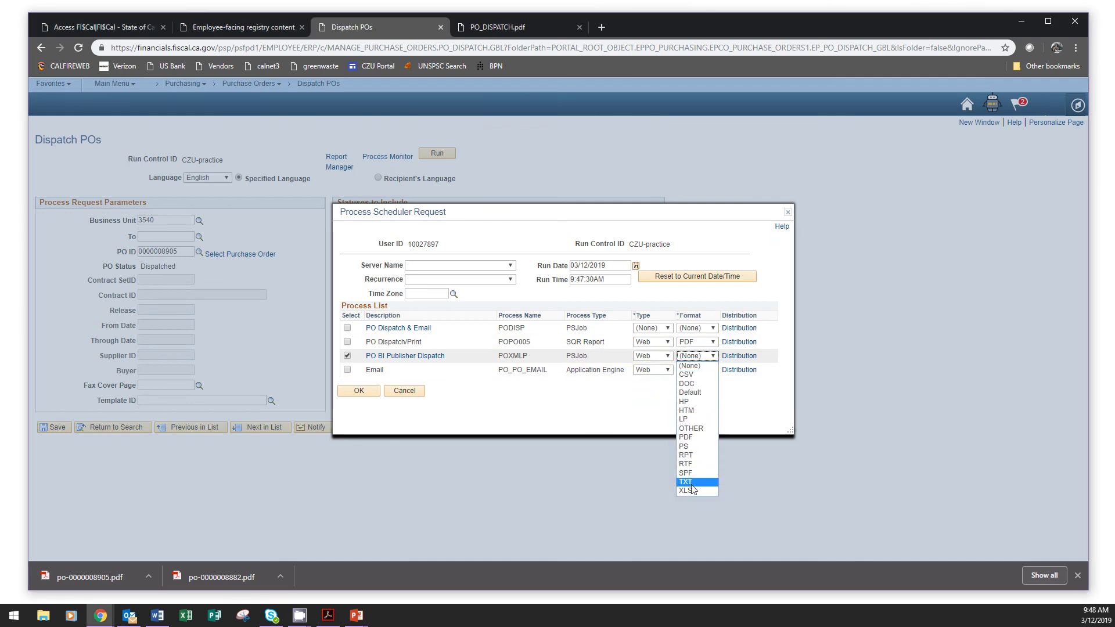
pyautogui.click(700, 442)
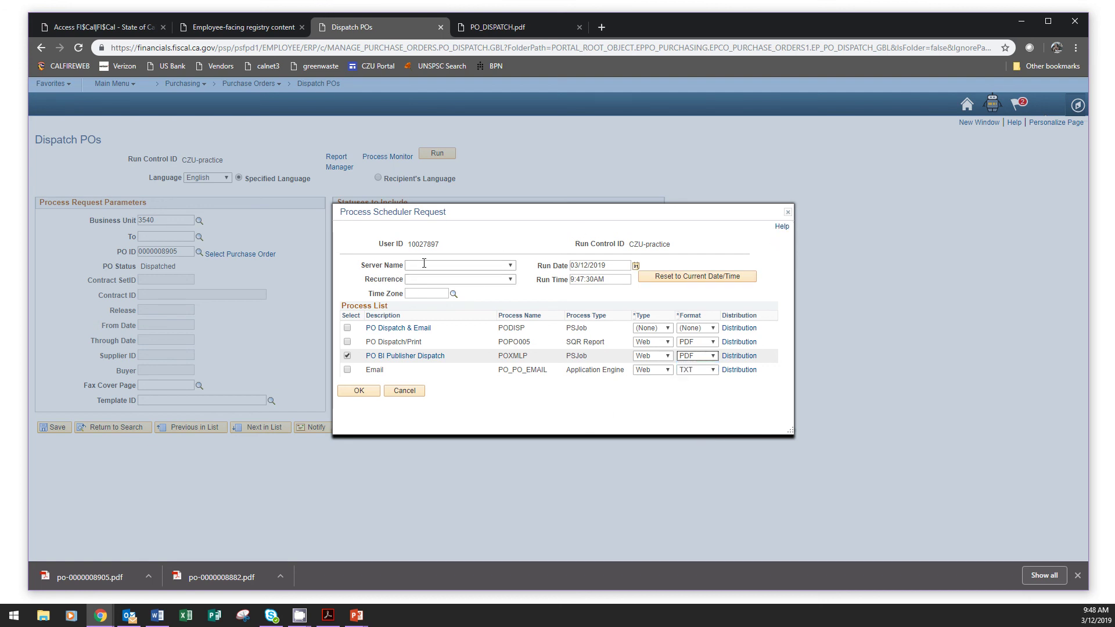
pyautogui.click(347, 355)
pyautogui.click(360, 391)
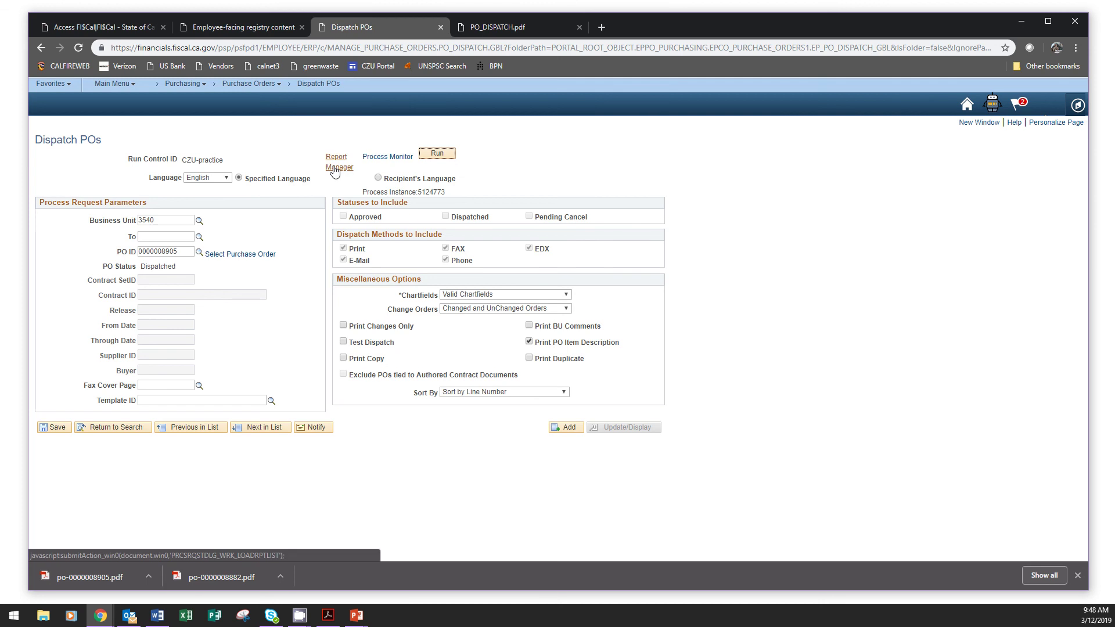
# Step: Open the Administration view of Report Manager and refresh the report list for the new dispatch report
pyautogui.click(359, 168)
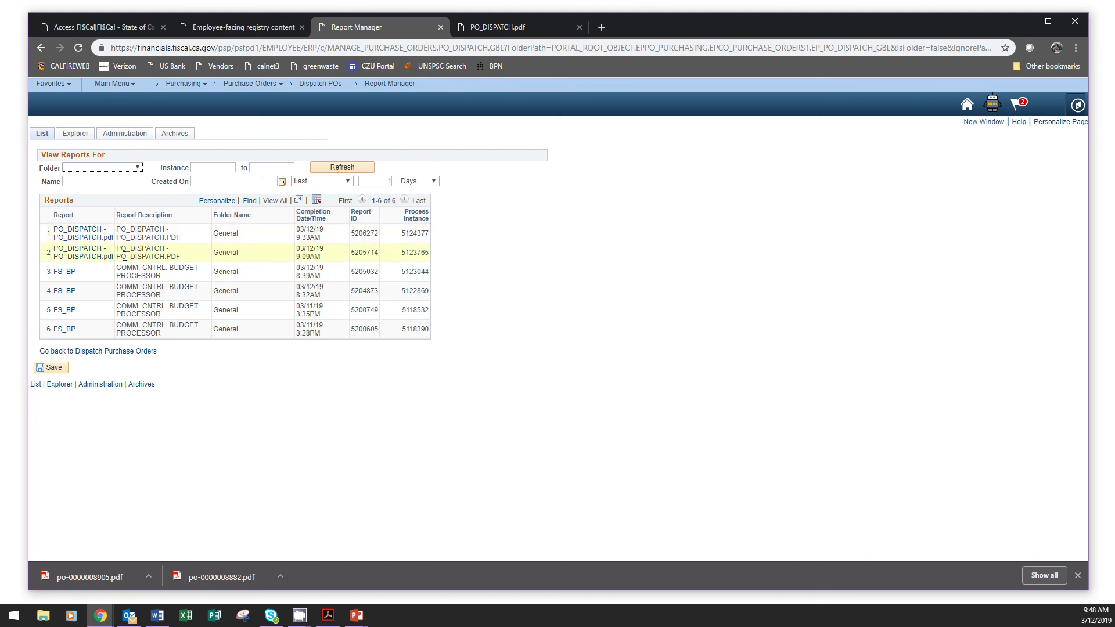
pyautogui.click(133, 138)
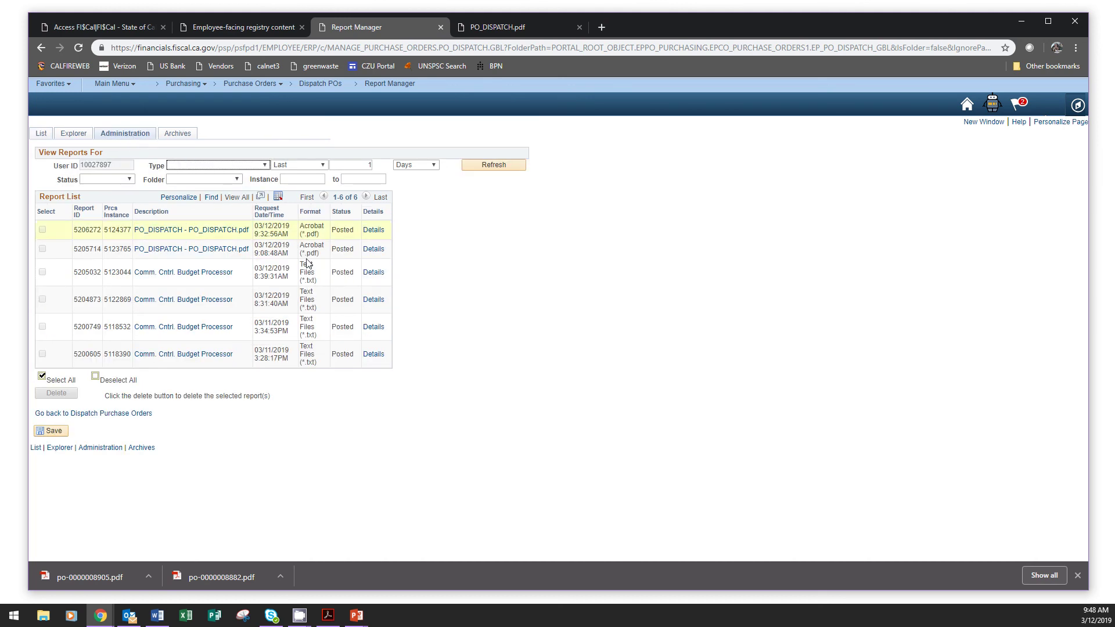
pyautogui.click(515, 169)
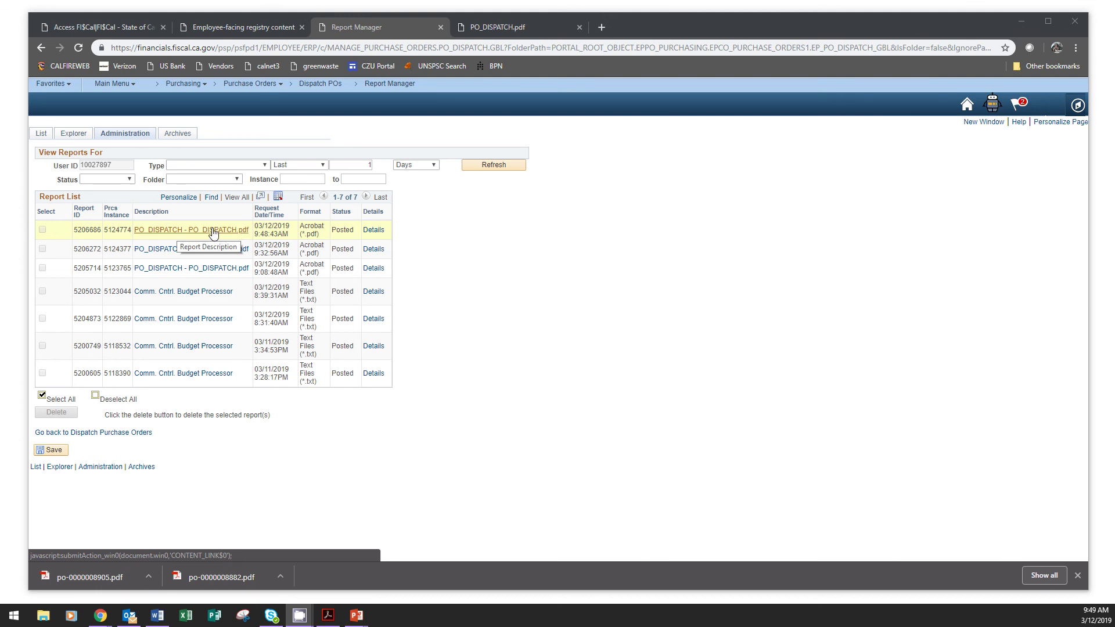
# Step: Open the newest PO_DISPATCH PDF report and review the purchase order down to the authorizing signature
pyautogui.click(213, 231)
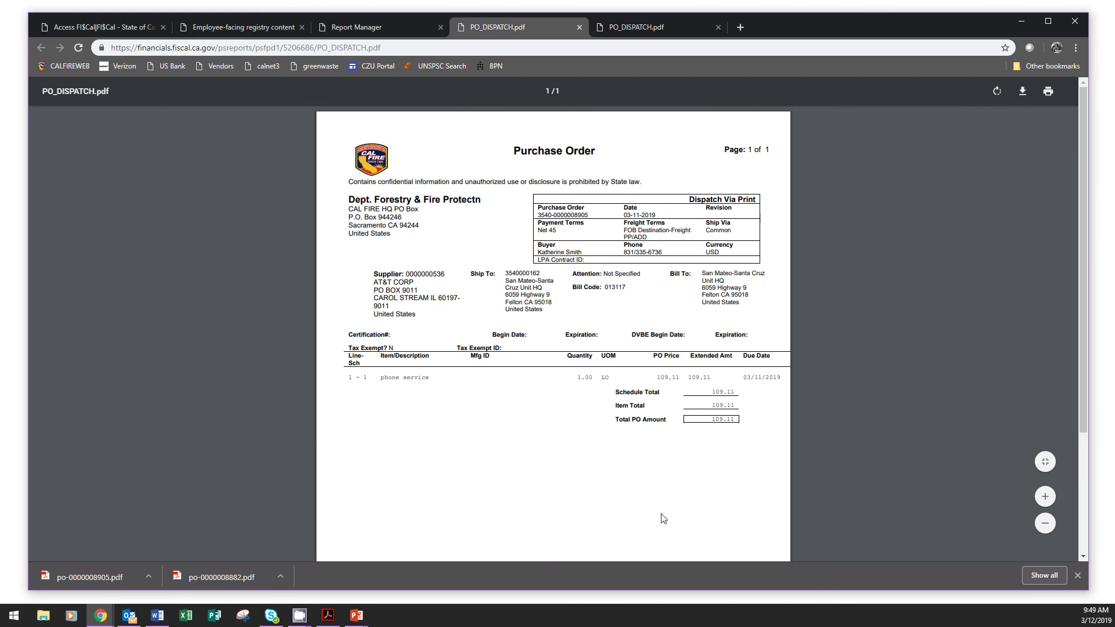
pyautogui.scroll(-3, 631, 388)
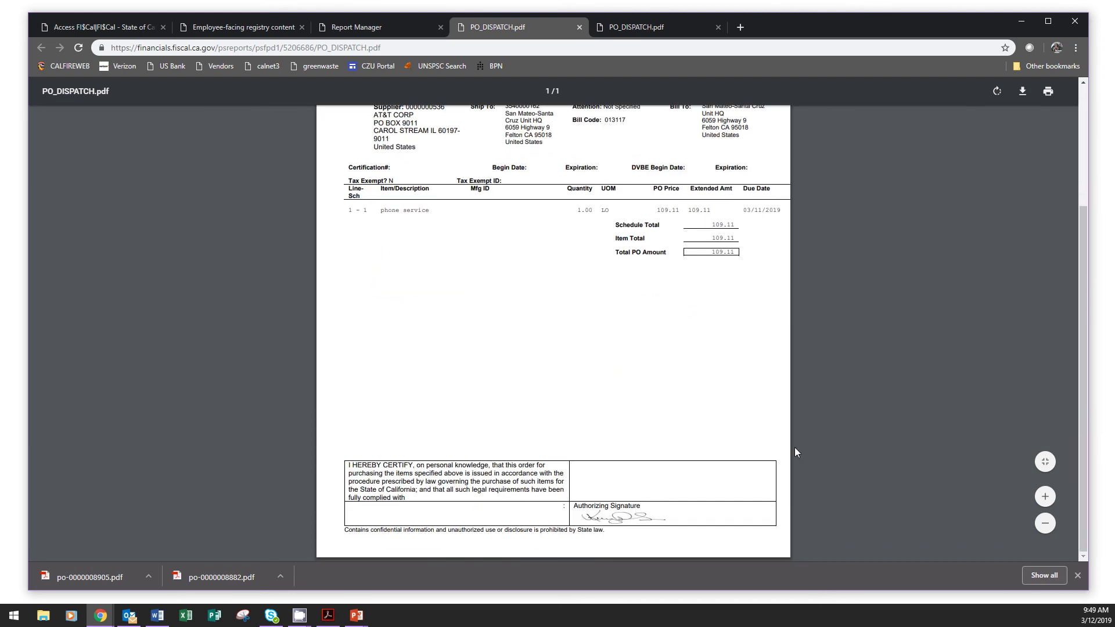
pyautogui.scroll(3, 682, 533)
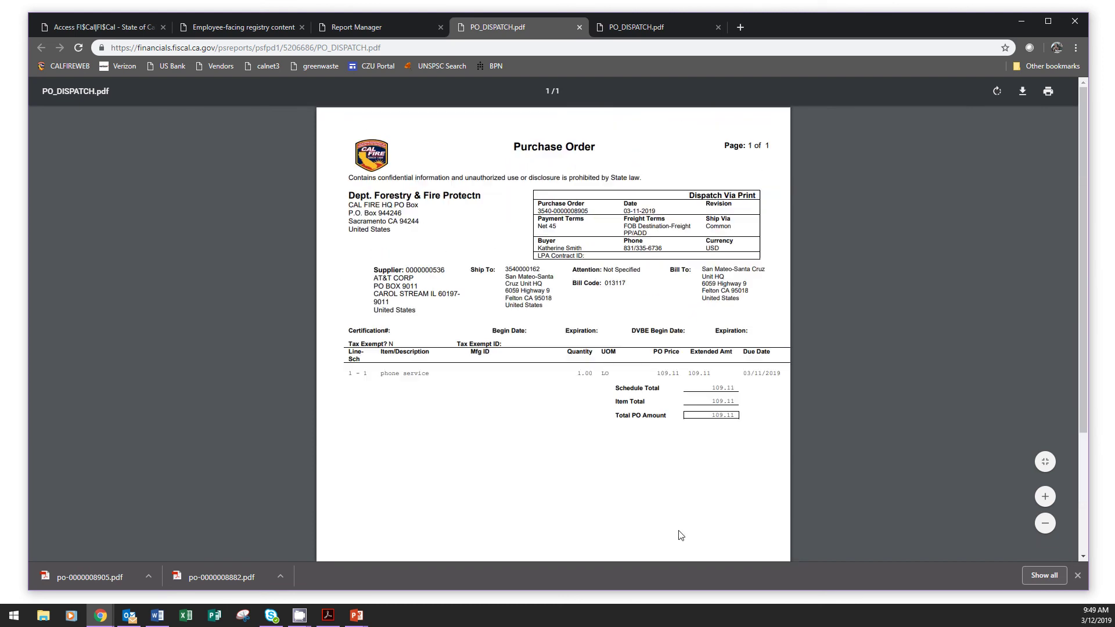